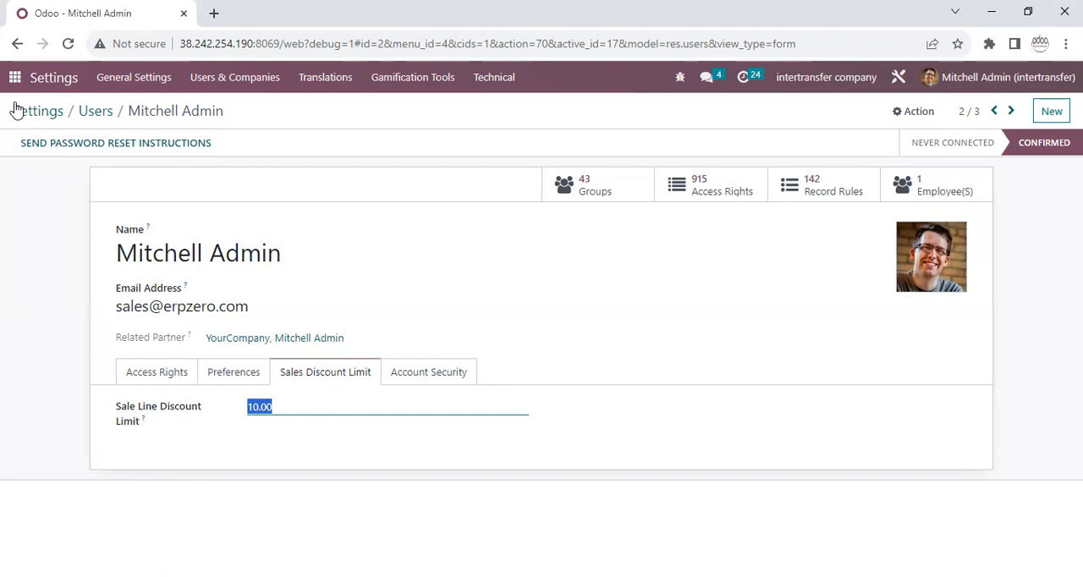
Open the walesales pricelist in the Sales app and check its discount policy configuration.
click(15, 77)
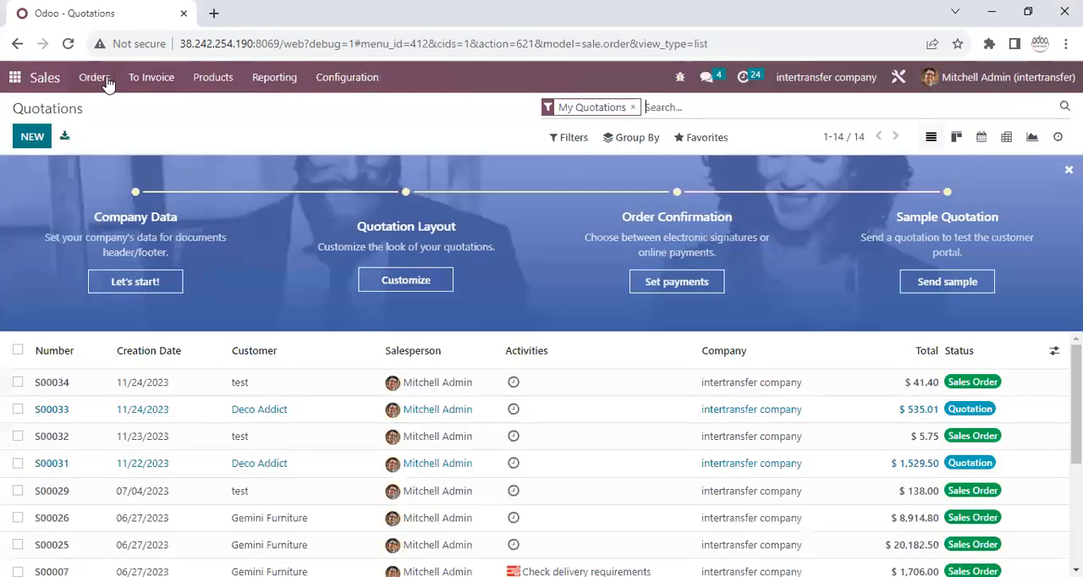
click(152, 78)
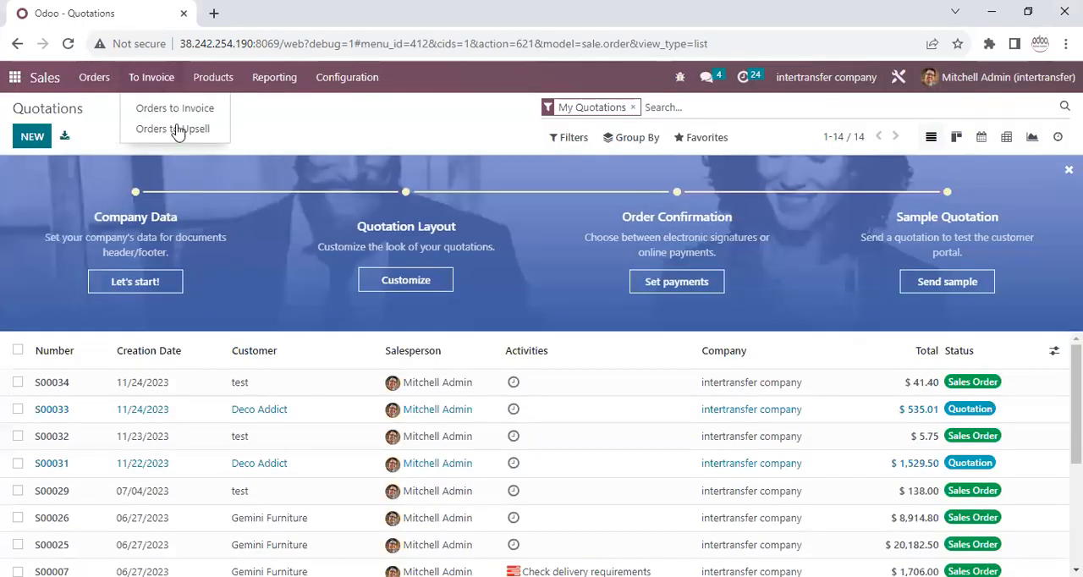
click(252, 245)
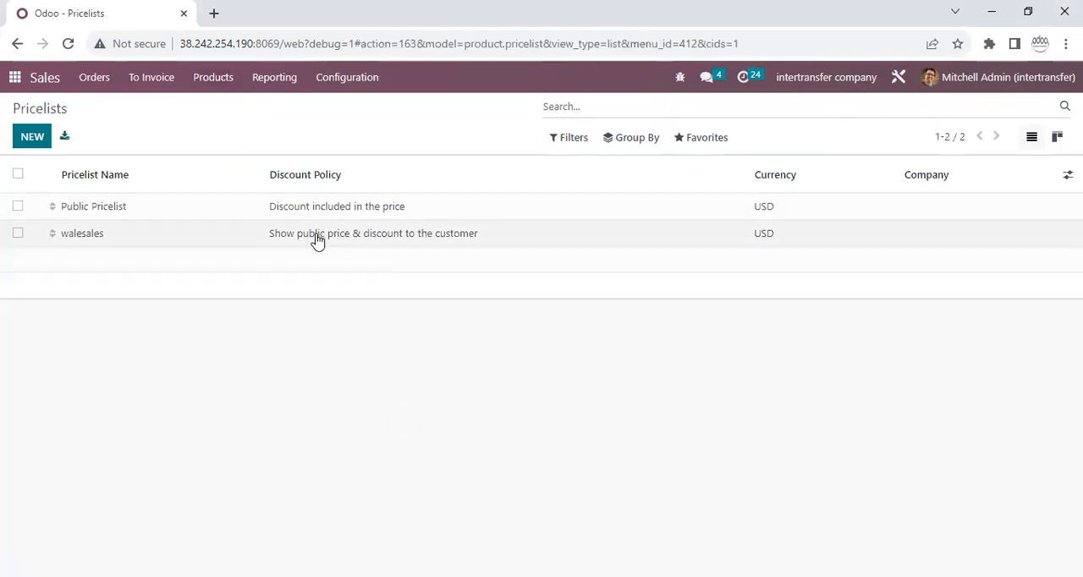
click(338, 233)
click(225, 279)
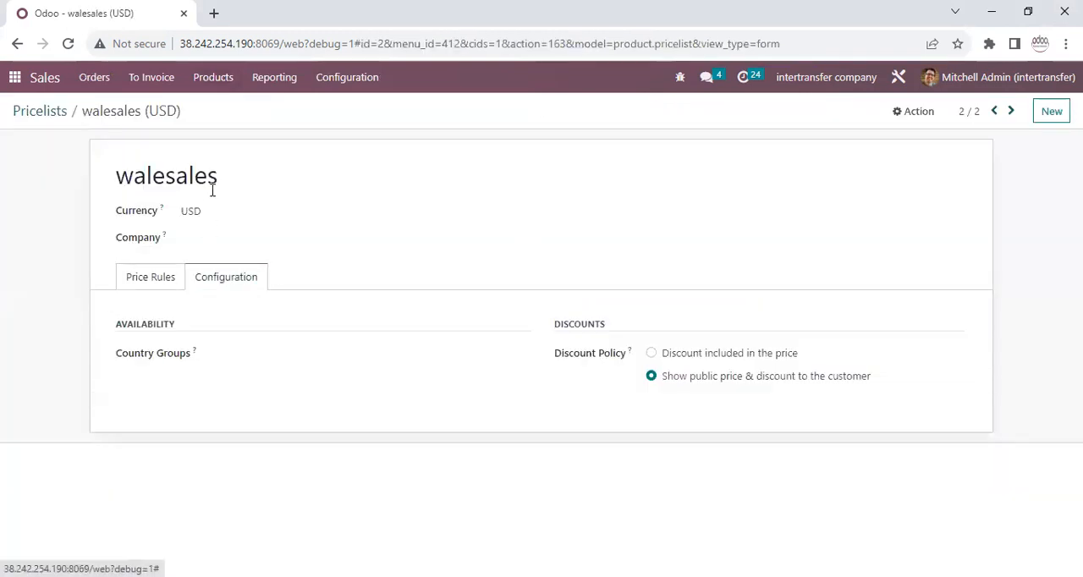
drag(215, 177, 2, 187)
drag(649, 379, 885, 386)
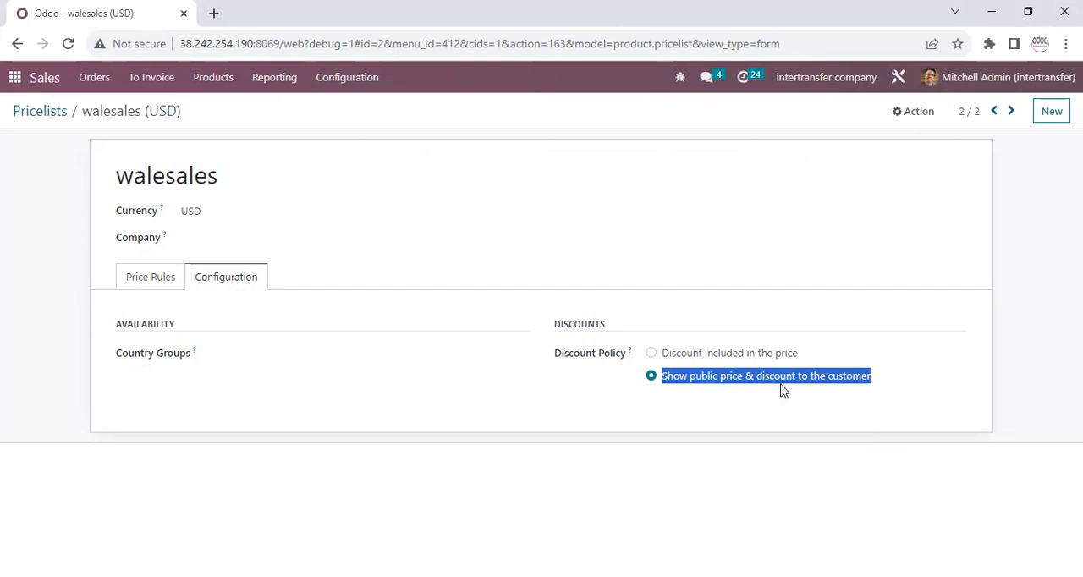
Check the sales price of product 44 from the walesales price rules and return to the pricelist.
click(144, 278)
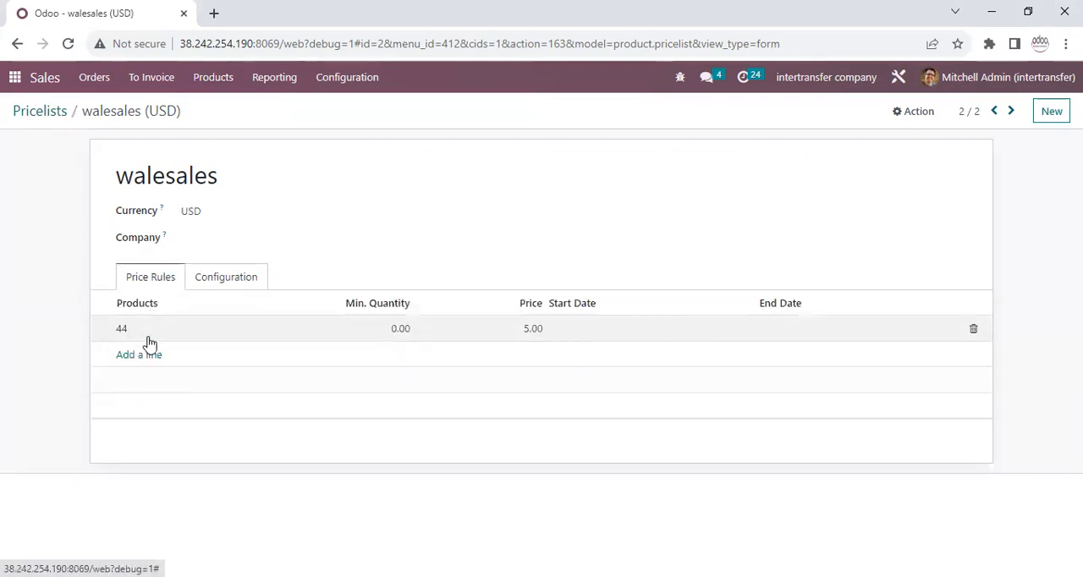
click(212, 334)
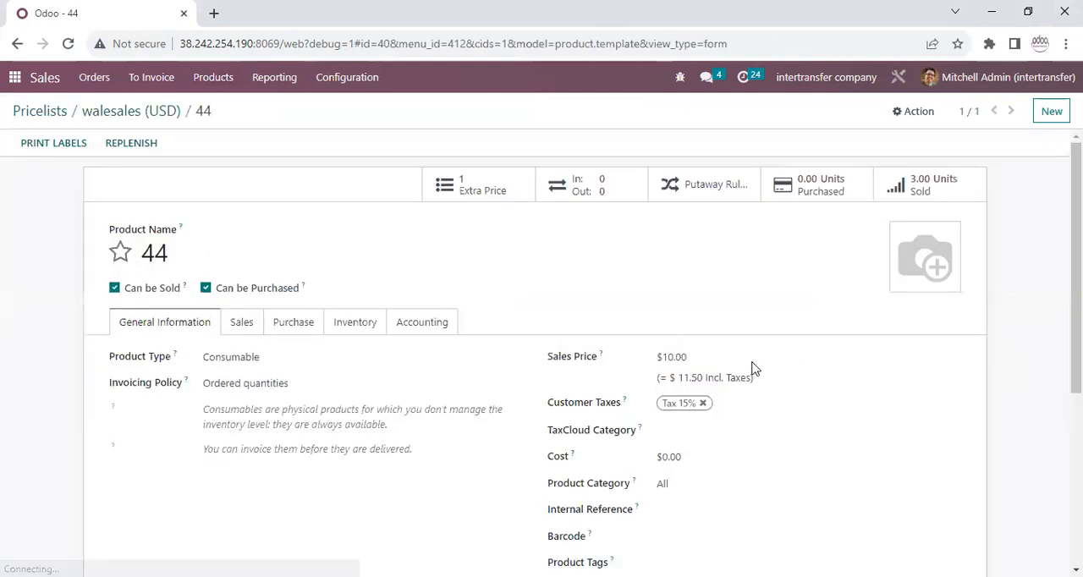
drag(701, 357, 526, 357)
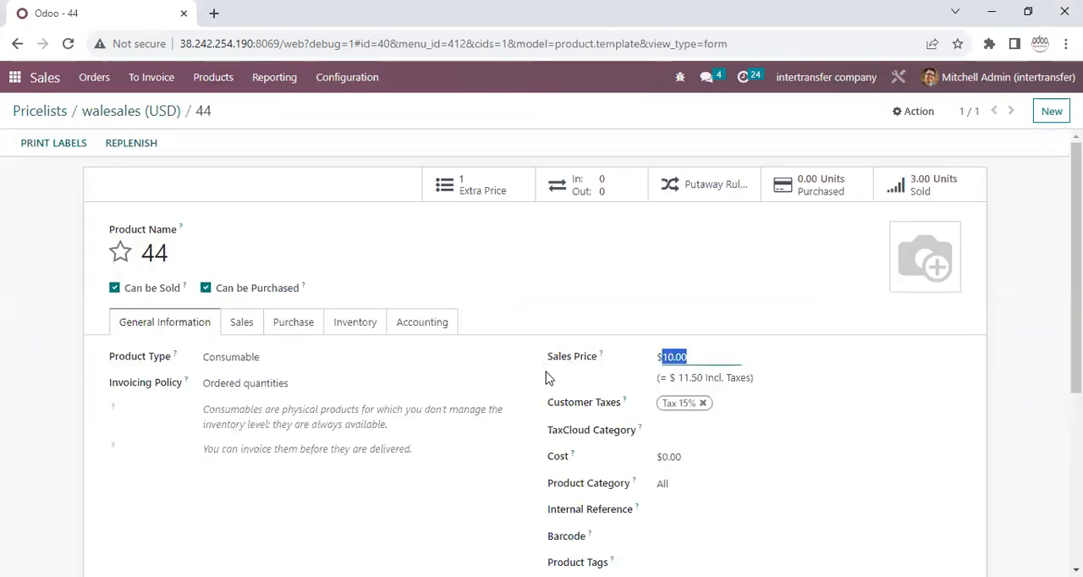
click(126, 113)
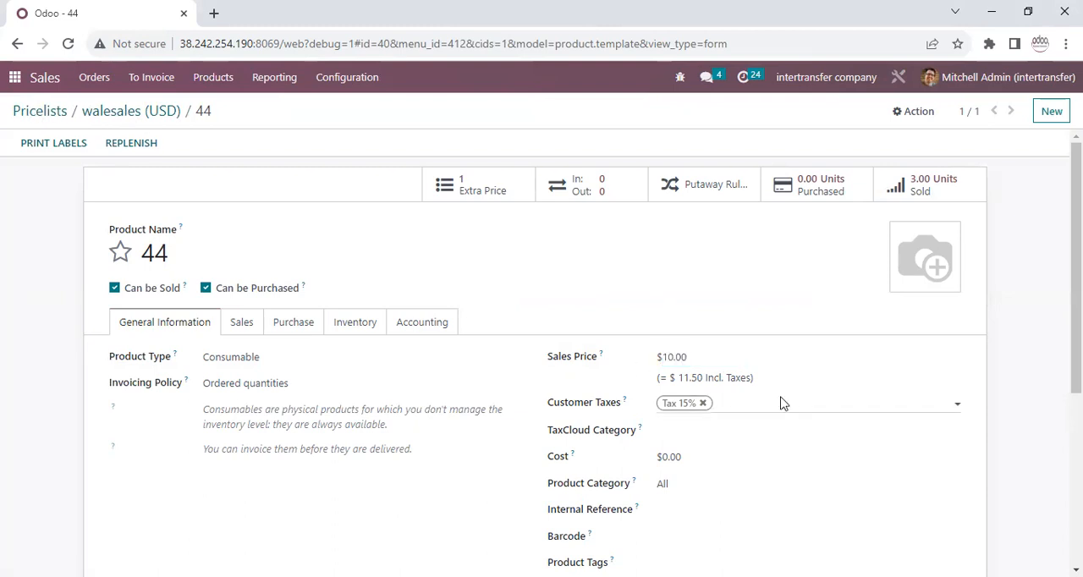
Examine the fixed price in product 44's price rule and review the pricelist's discount policy again.
click(532, 328)
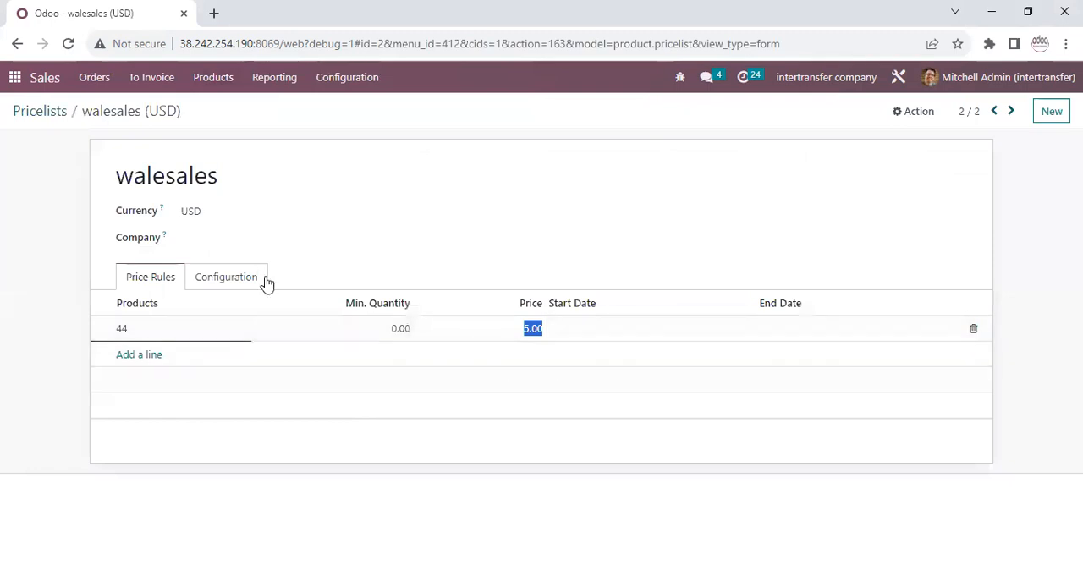
click(237, 279)
drag(662, 378, 862, 382)
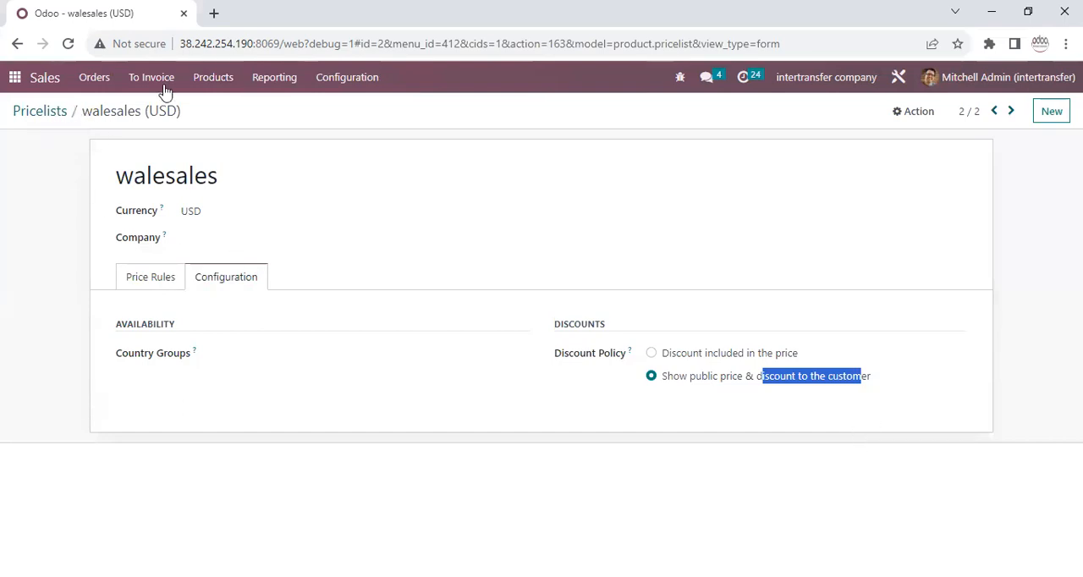
Create a new quotation for the customer test.
click(101, 80)
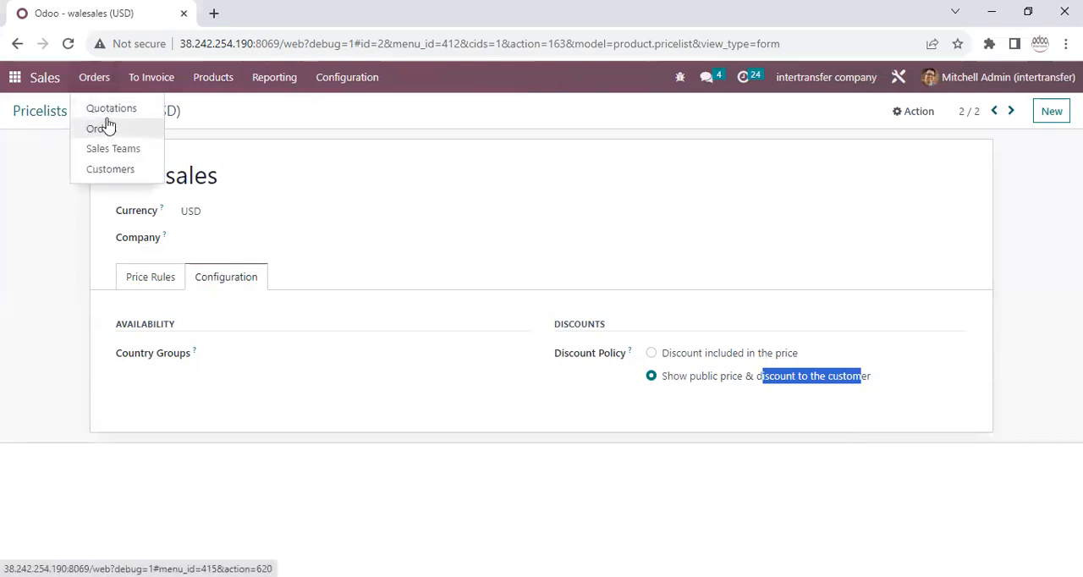
click(107, 127)
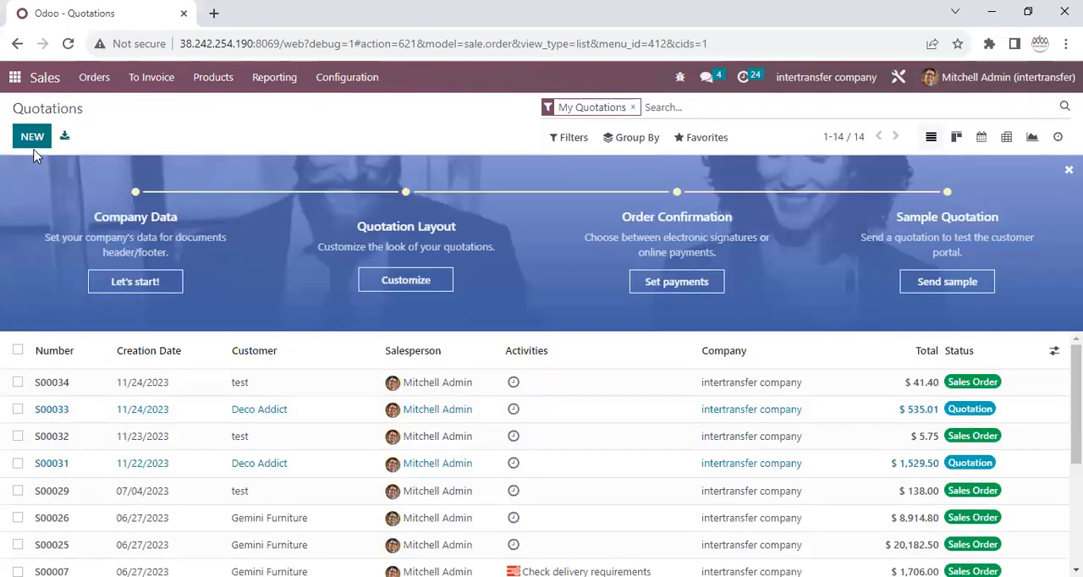
click(32, 140)
click(252, 278)
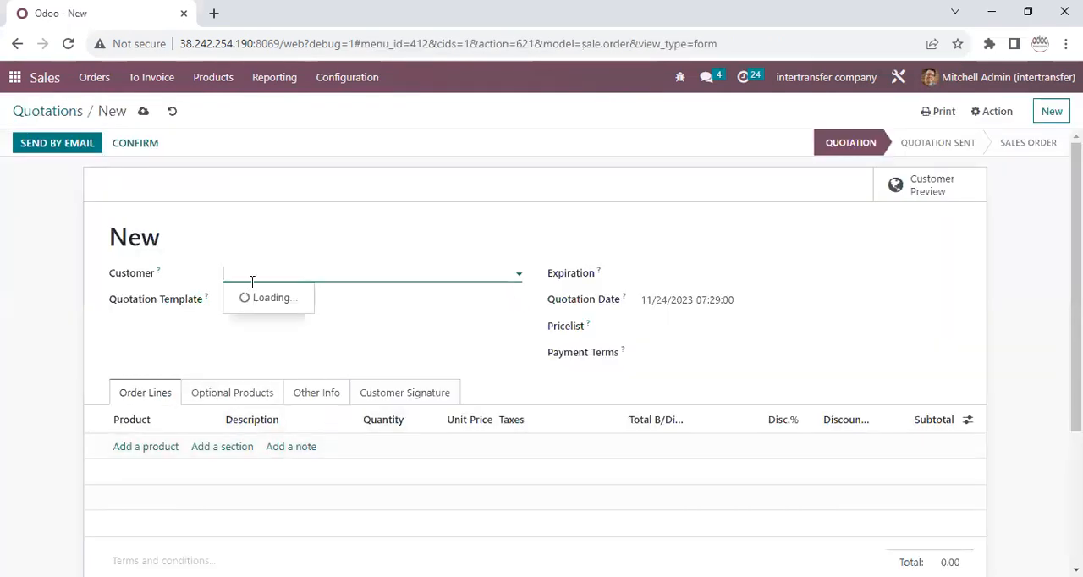
click(261, 316)
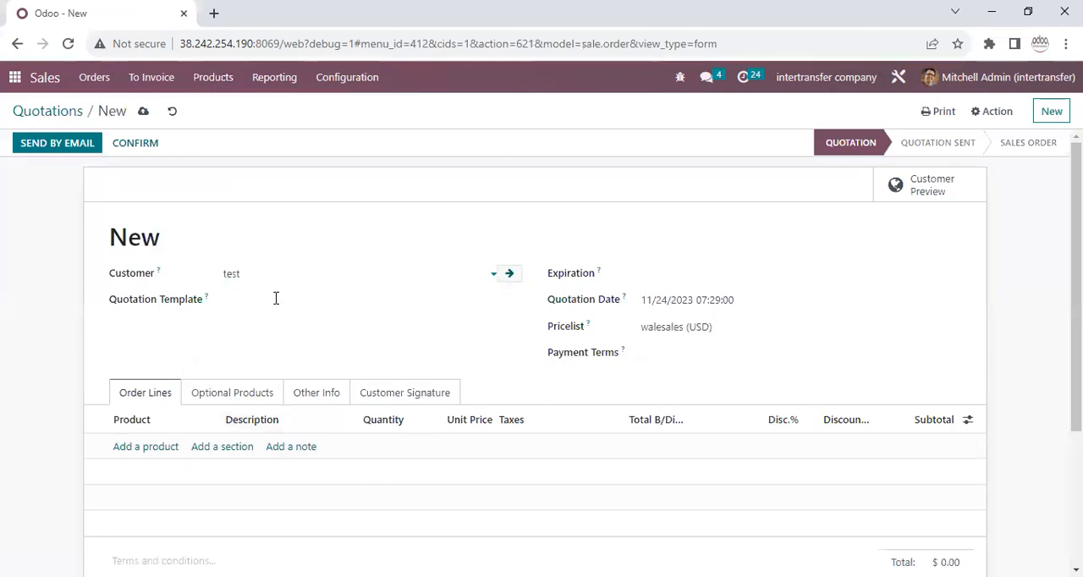
Open the customer's record from the quotation and check the pricelist assigned in its sales and purchase details.
click(509, 273)
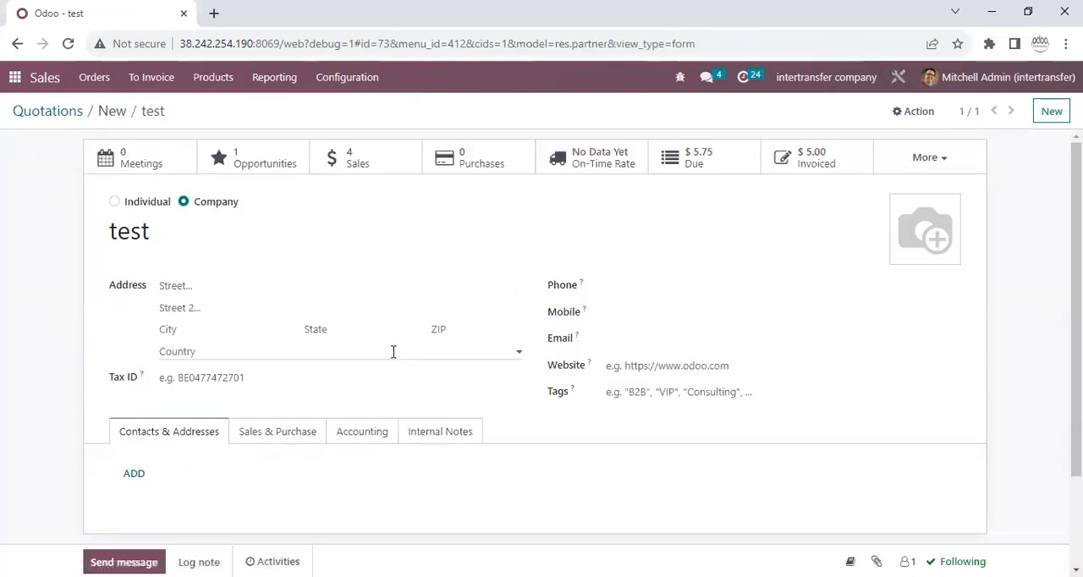
click(293, 433)
scroll(295, 510, down, 5)
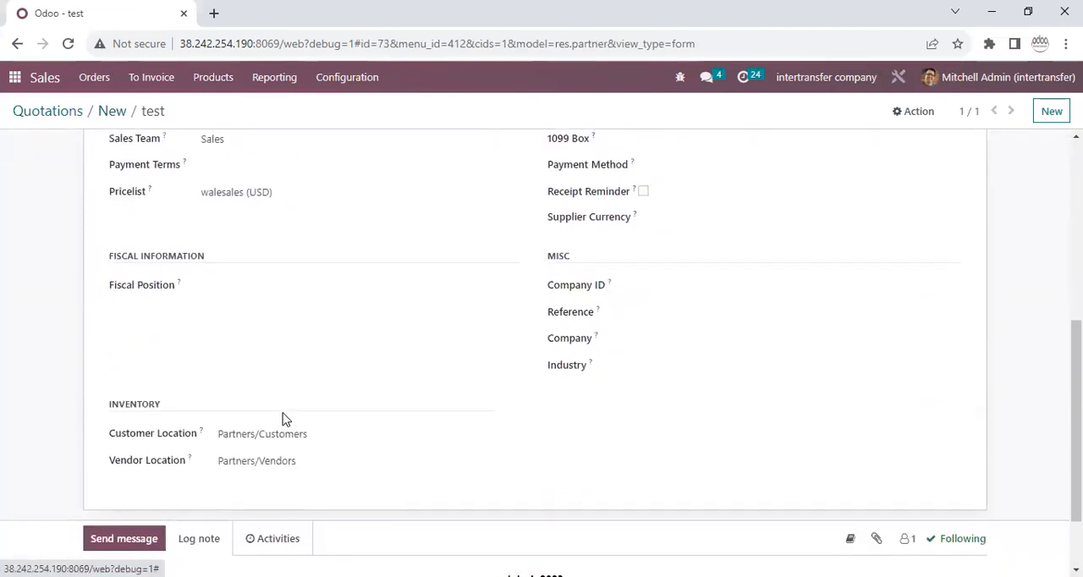
scroll(284, 419, up, 1)
click(309, 268)
Review the discount policy of the customer's pricelist, and return to the quotation to check the pricelist it uses.
click(510, 271)
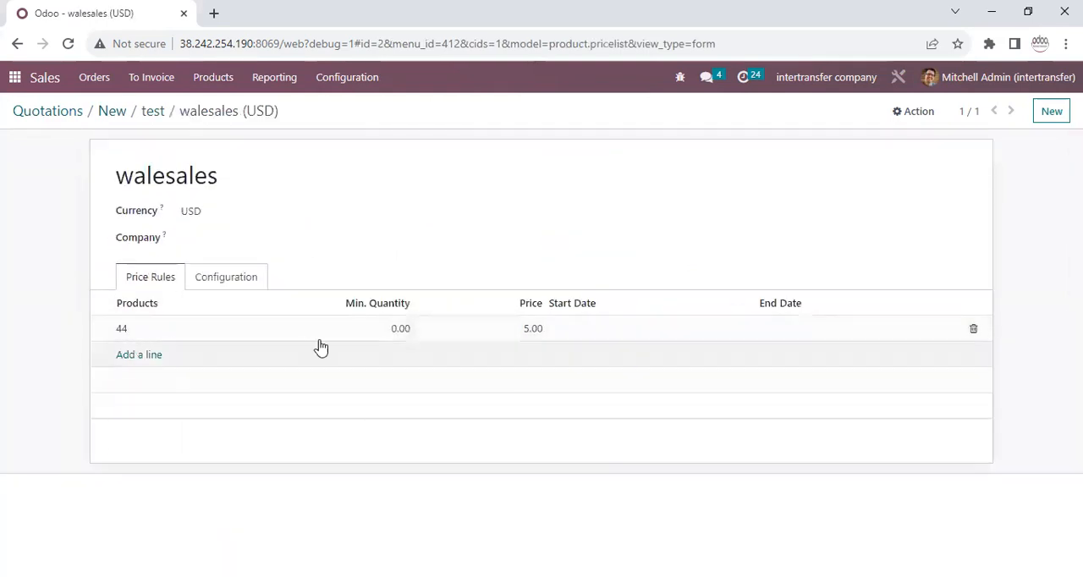
click(245, 283)
drag(662, 376, 871, 378)
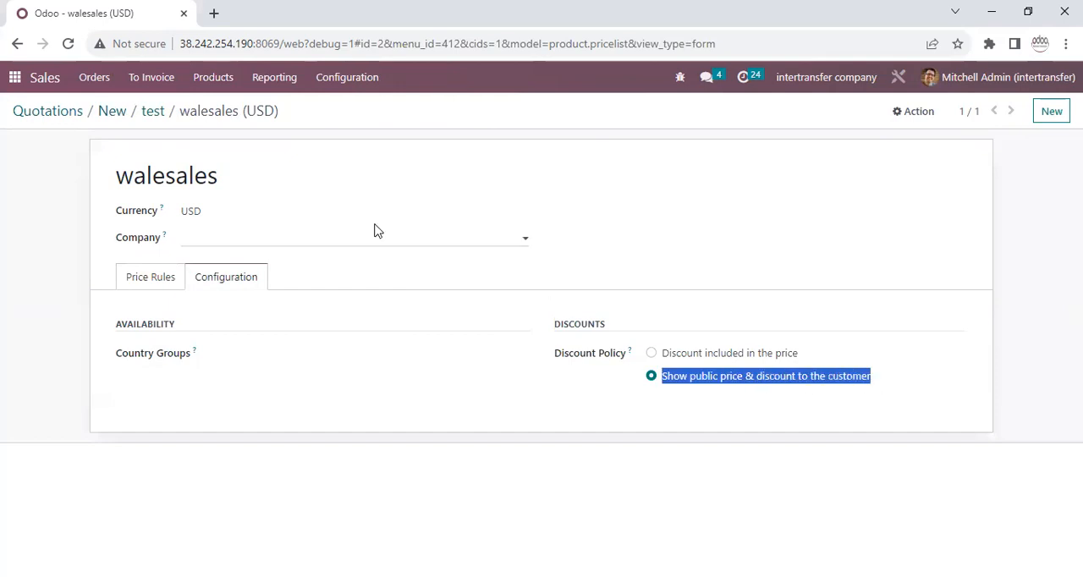
click(148, 114)
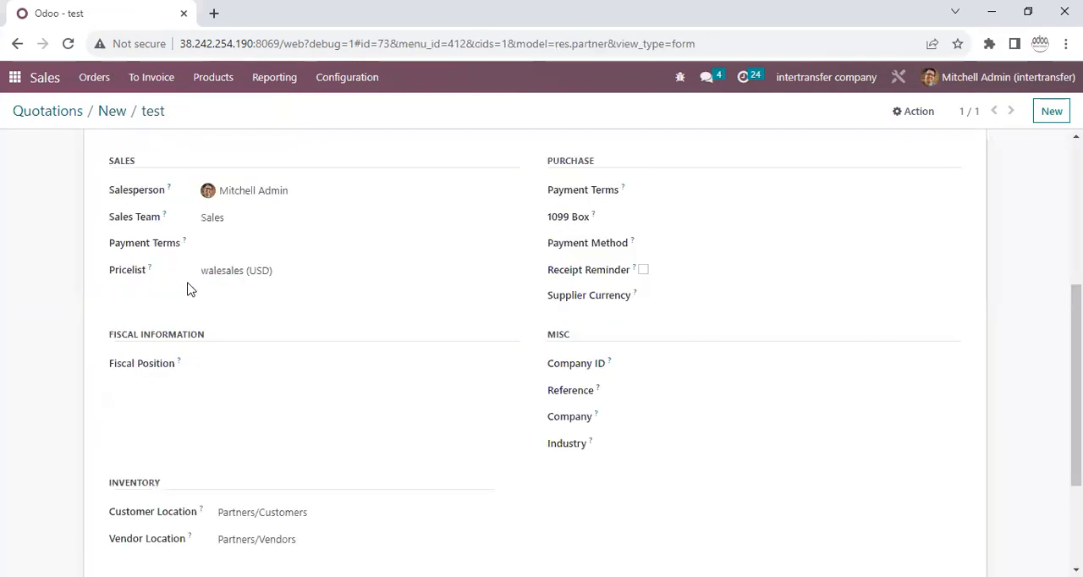
click(112, 111)
drag(739, 331, 604, 333)
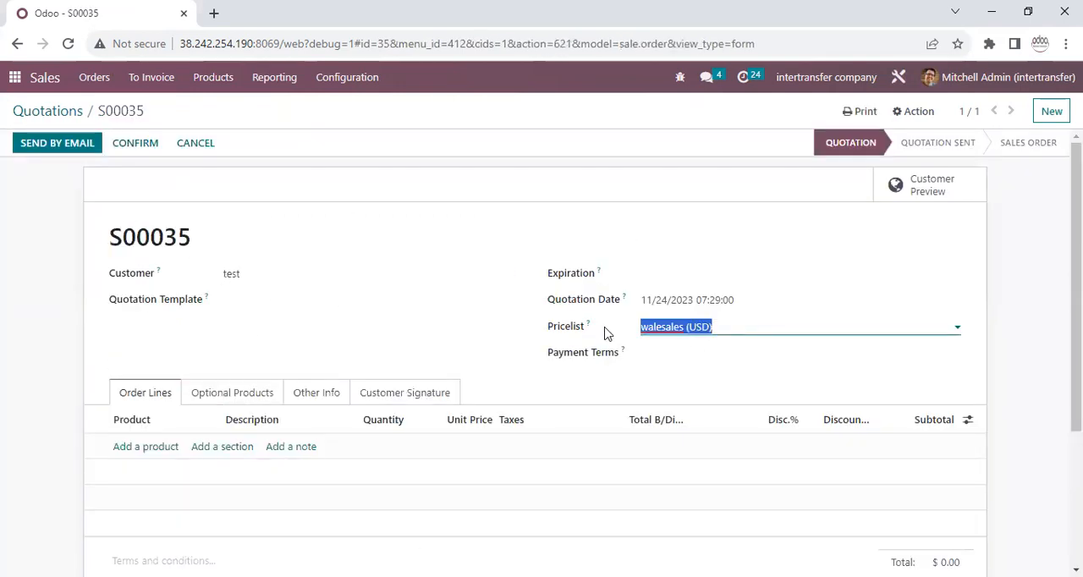
Add product 44 to the quotation's order lines and check the line's discount percentage.
click(145, 449)
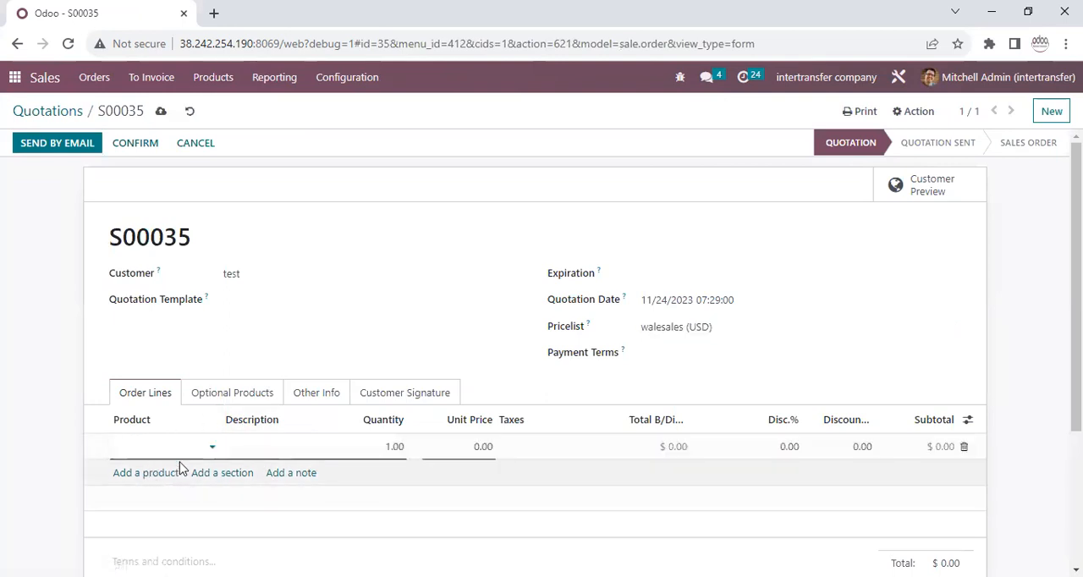
text(44)
click(176, 467)
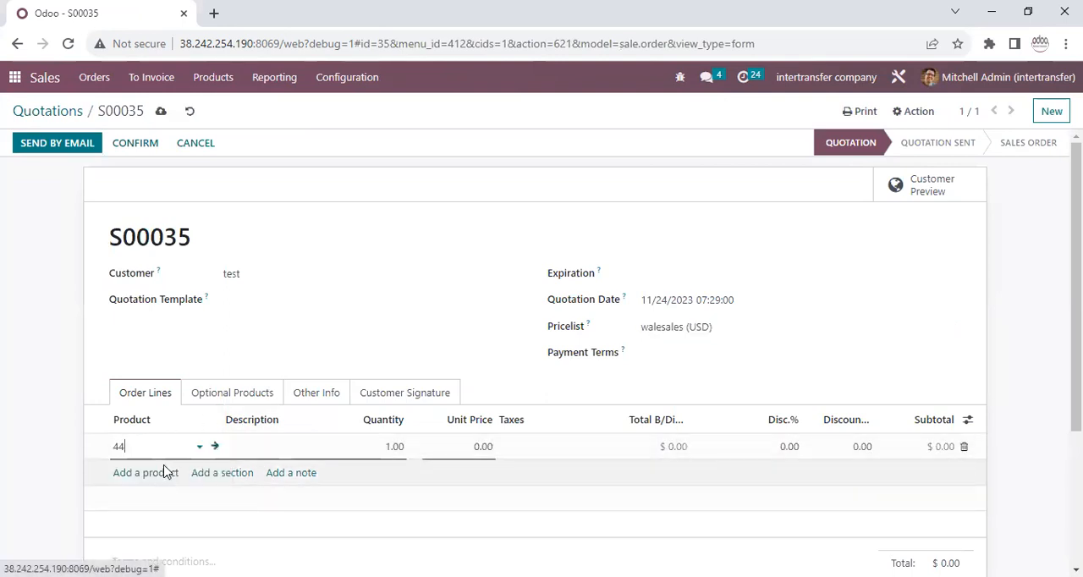
click(774, 448)
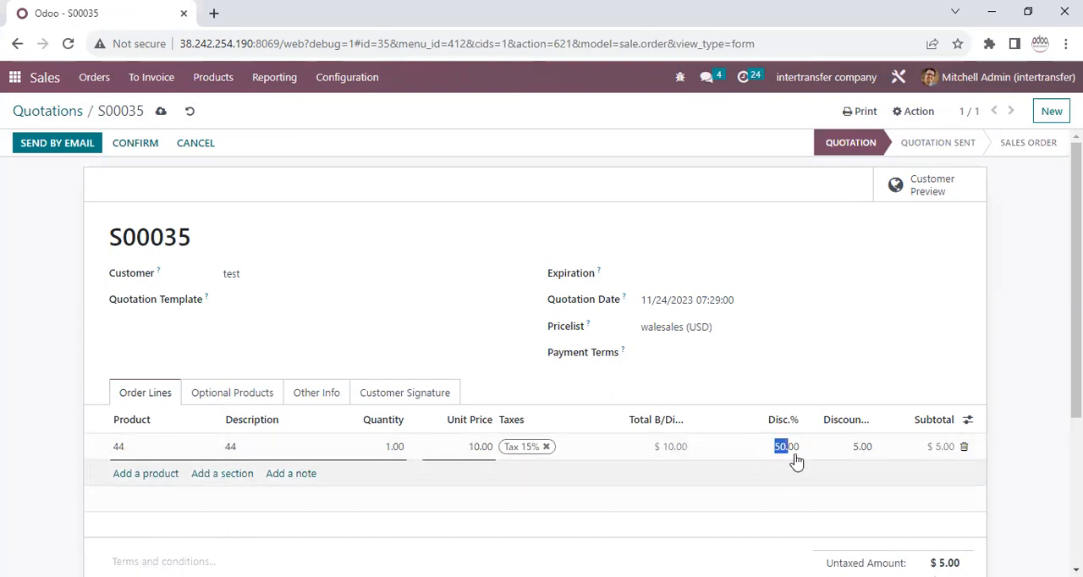
Open the Sales configuration settings in a new browser tab and switch to that tab.
click(354, 78)
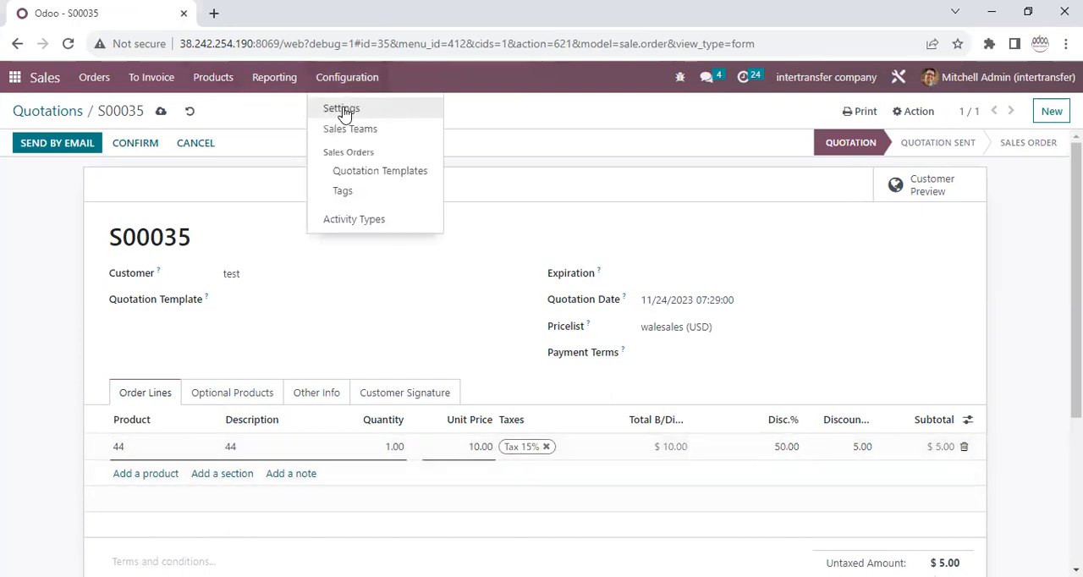
right_click(342, 110)
click(394, 118)
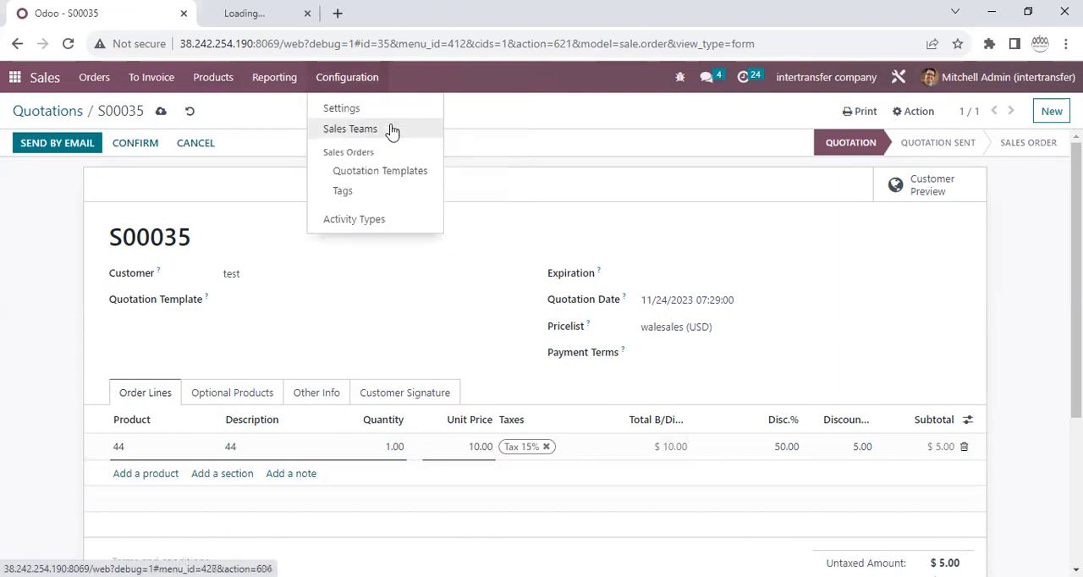
click(256, 353)
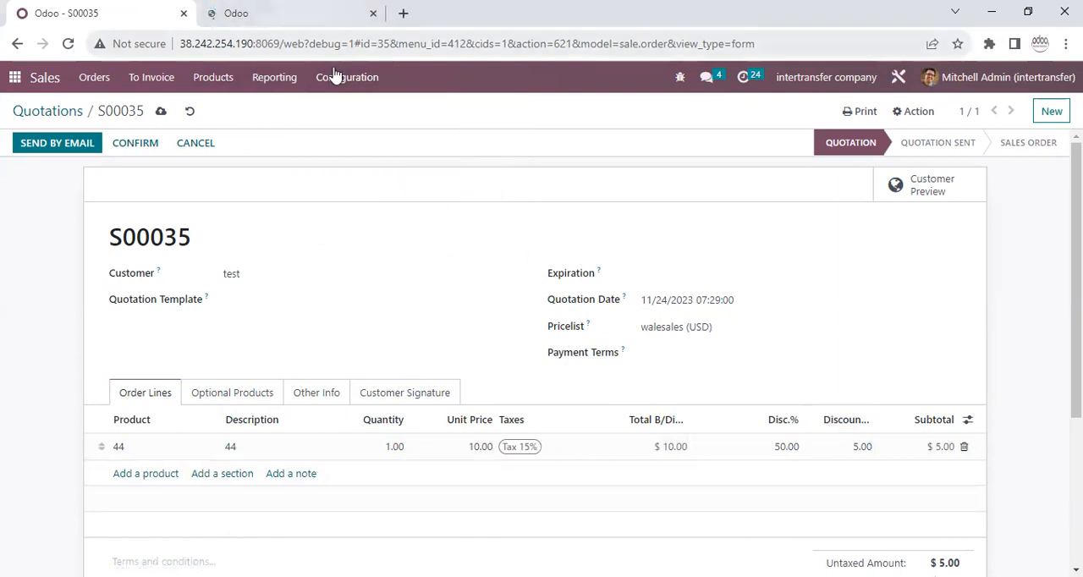
click(311, 14)
Open the signed-in user's record from the users list in Settings and check the sale line discount limit.
click(15, 78)
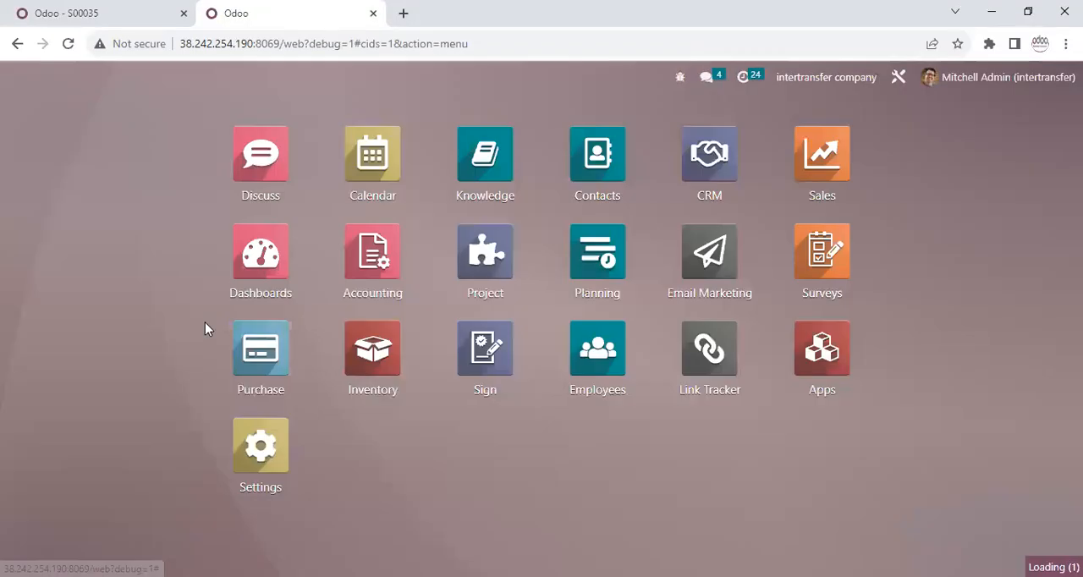
click(253, 465)
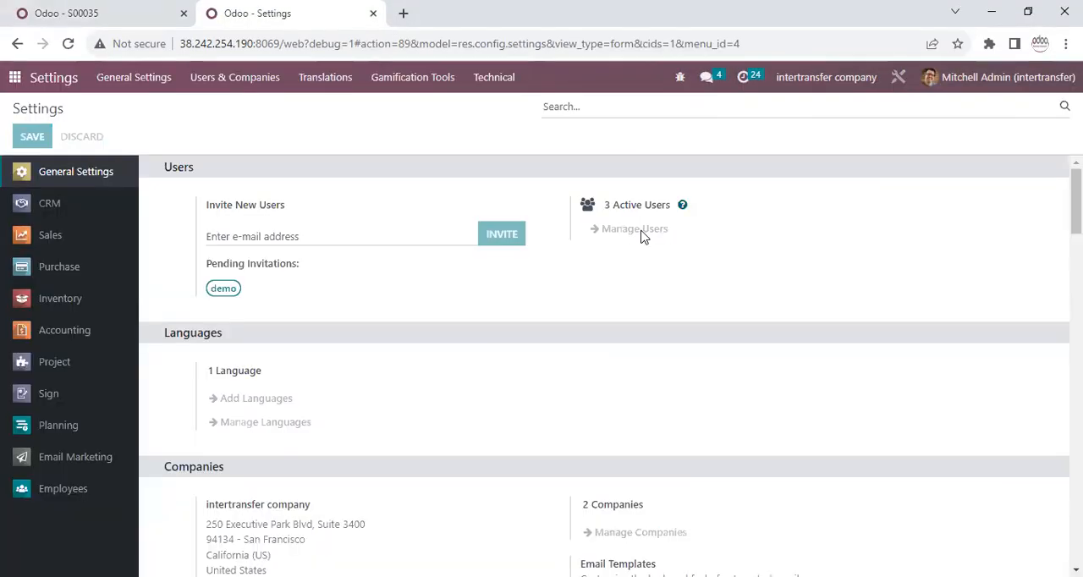
click(640, 236)
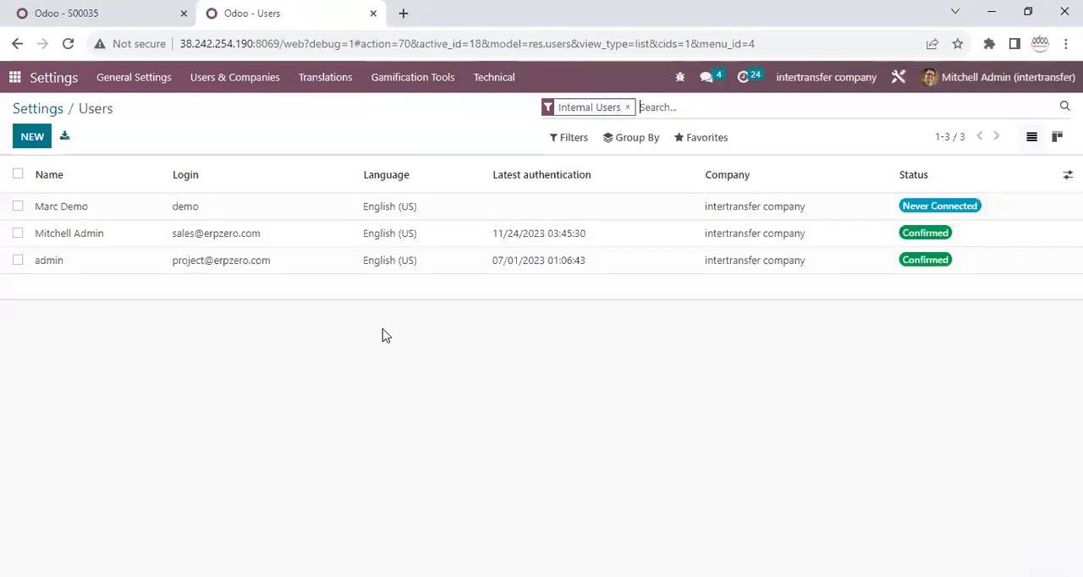
click(177, 233)
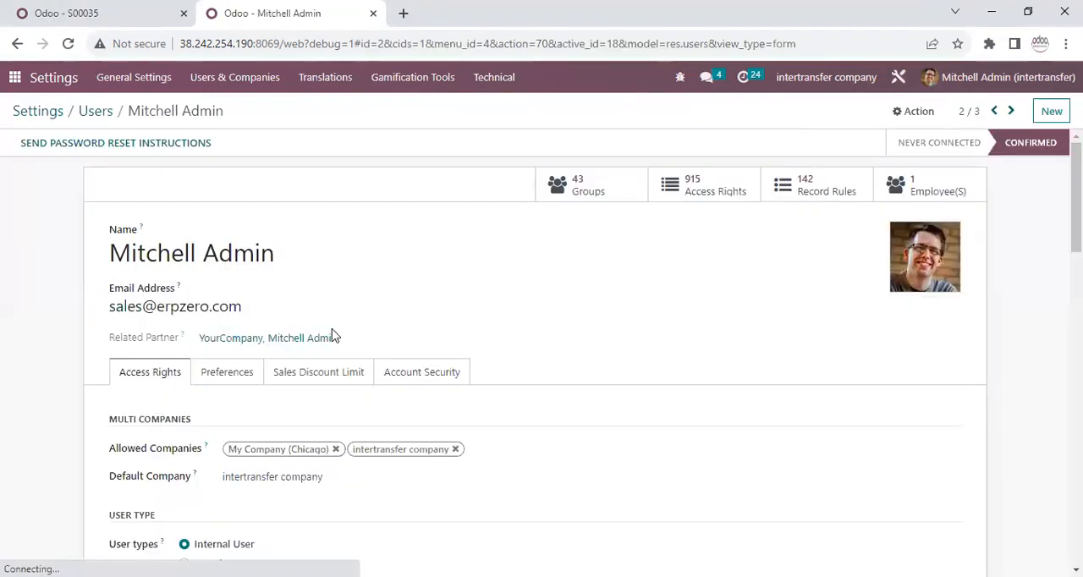
click(291, 374)
click(280, 405)
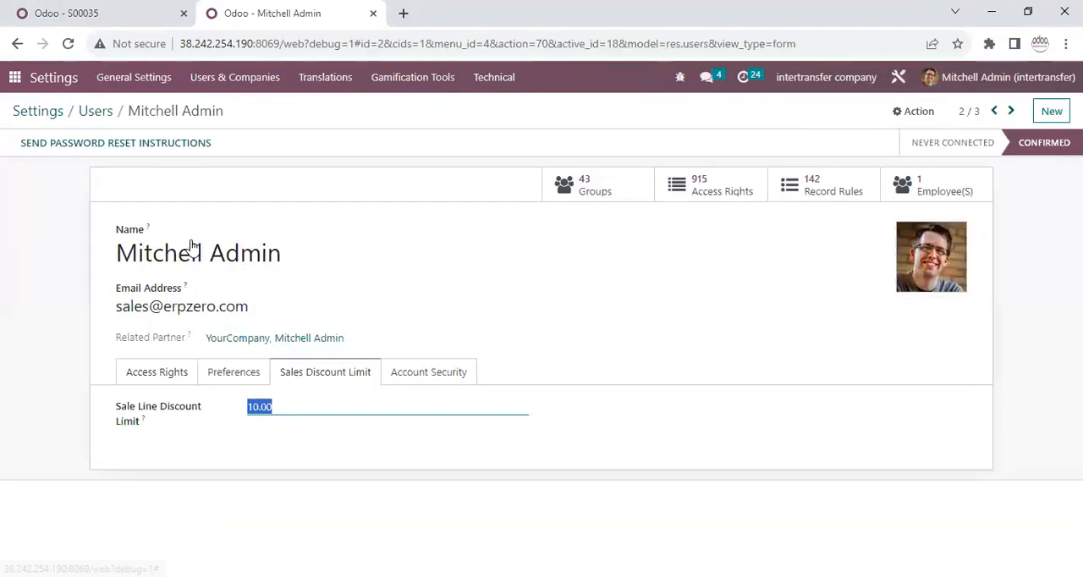
Return to the quotation and compare its order line discount and selected pricelist with the user's limit.
click(126, 21)
click(786, 445)
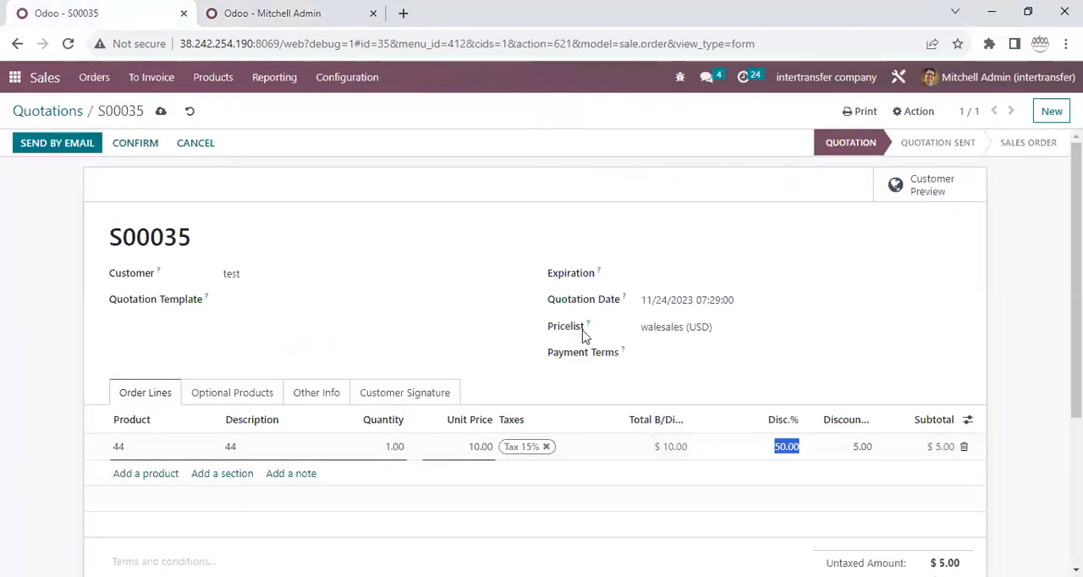
click(730, 325)
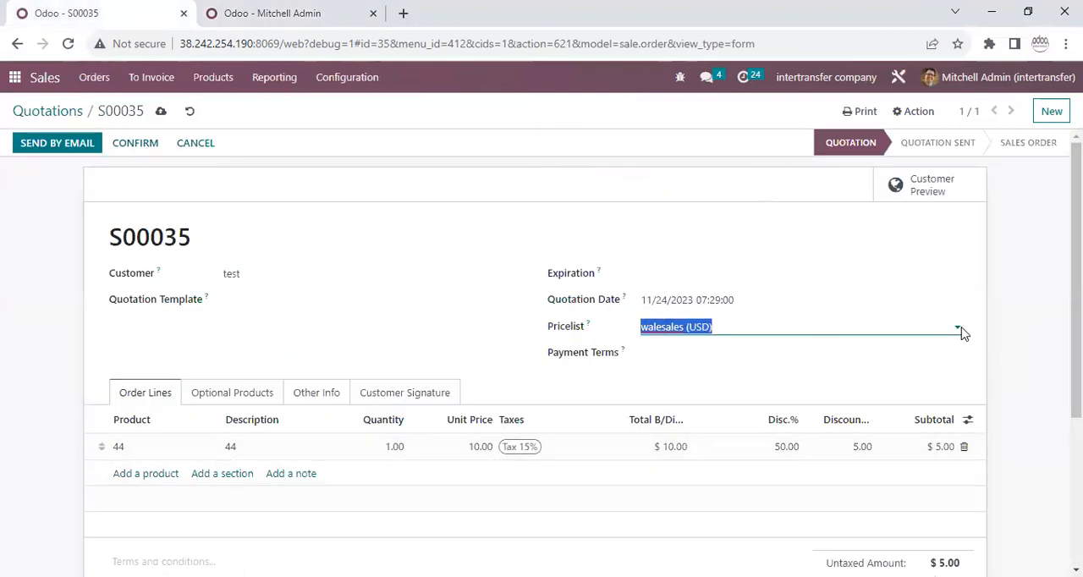
click(427, 318)
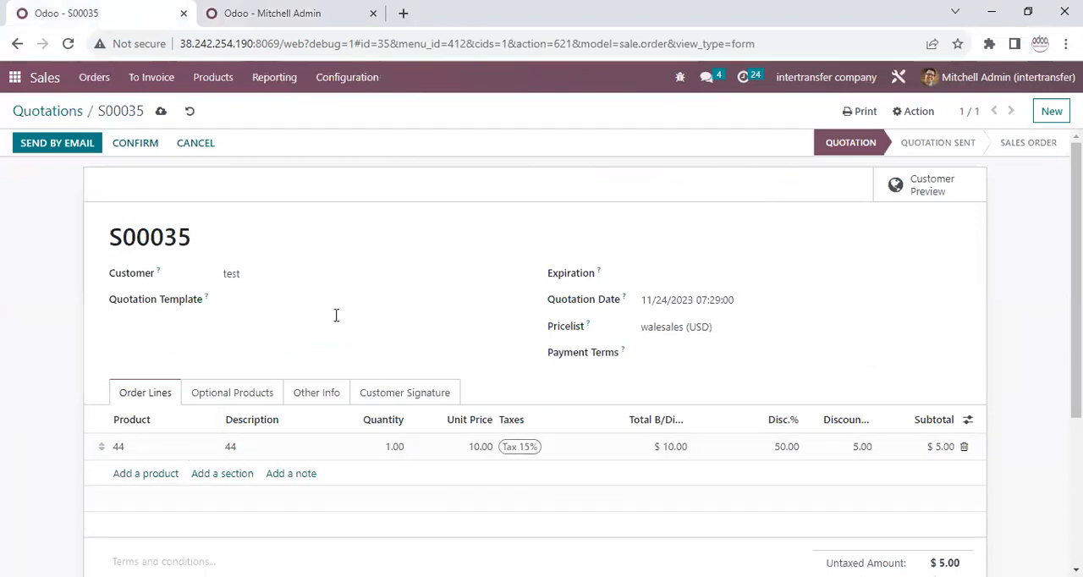
Widen the Discount Amount and Total B/Disc. columns in the quotation's order lines to show their full headings.
click(721, 326)
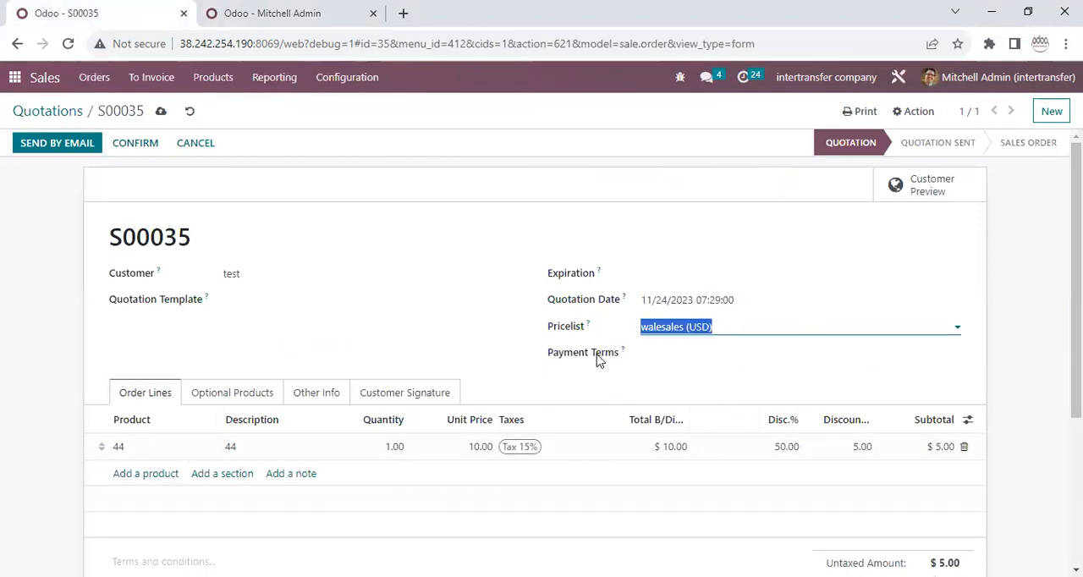
click(783, 453)
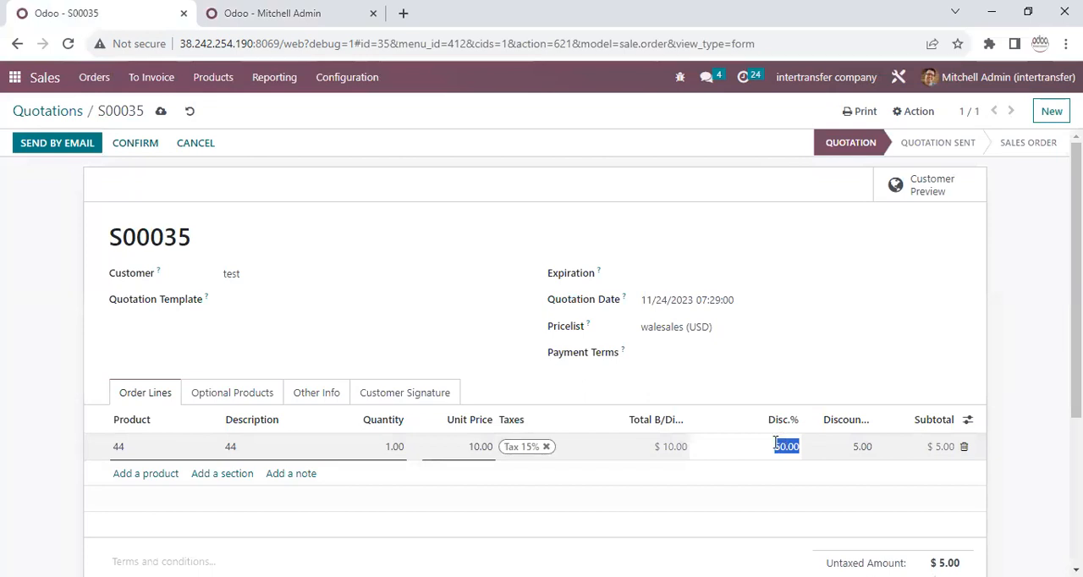
drag(871, 415, 947, 427)
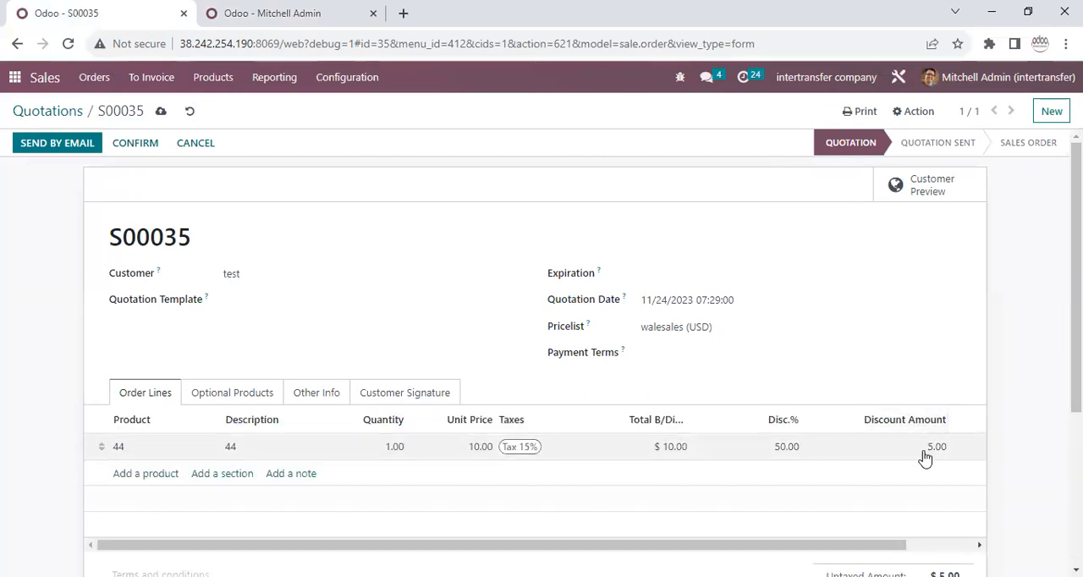
click(926, 458)
drag(689, 415, 758, 413)
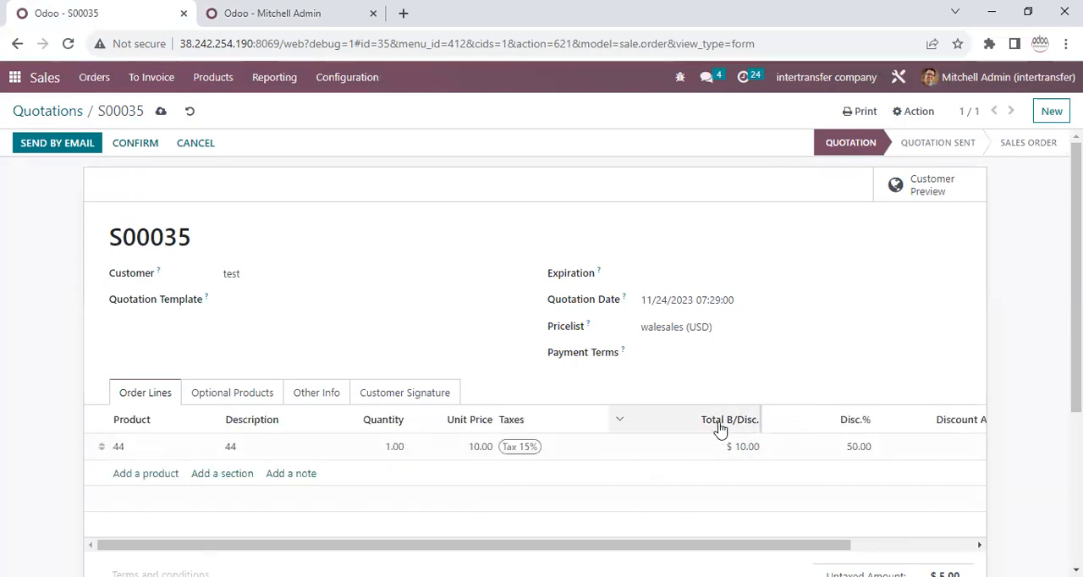
drag(771, 545, 874, 546)
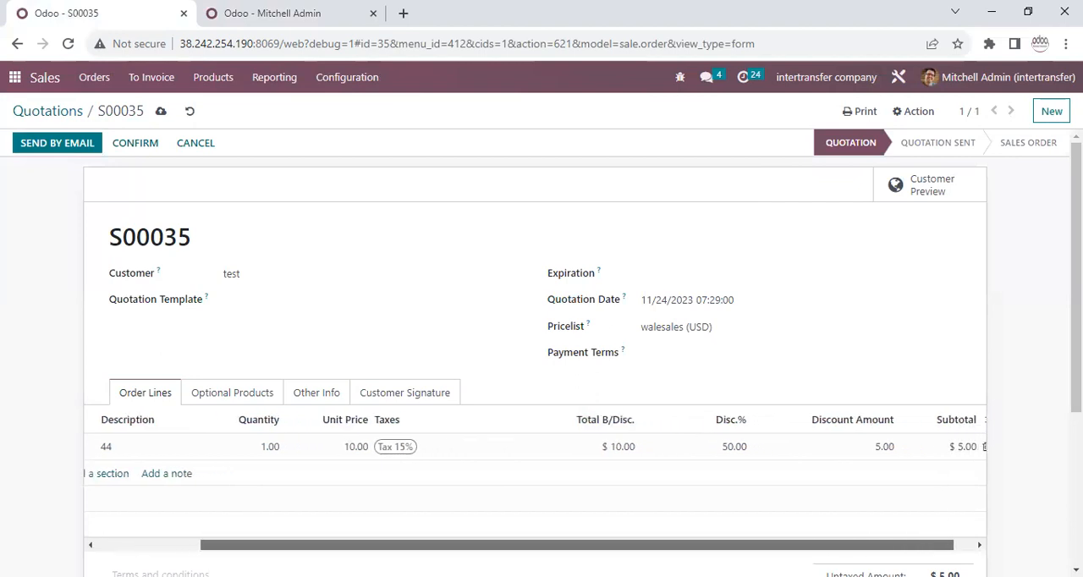
click(622, 448)
Set the quantity of the product 44 line to 2 and compare its total before discount, discount percentage and discount amount.
click(269, 447)
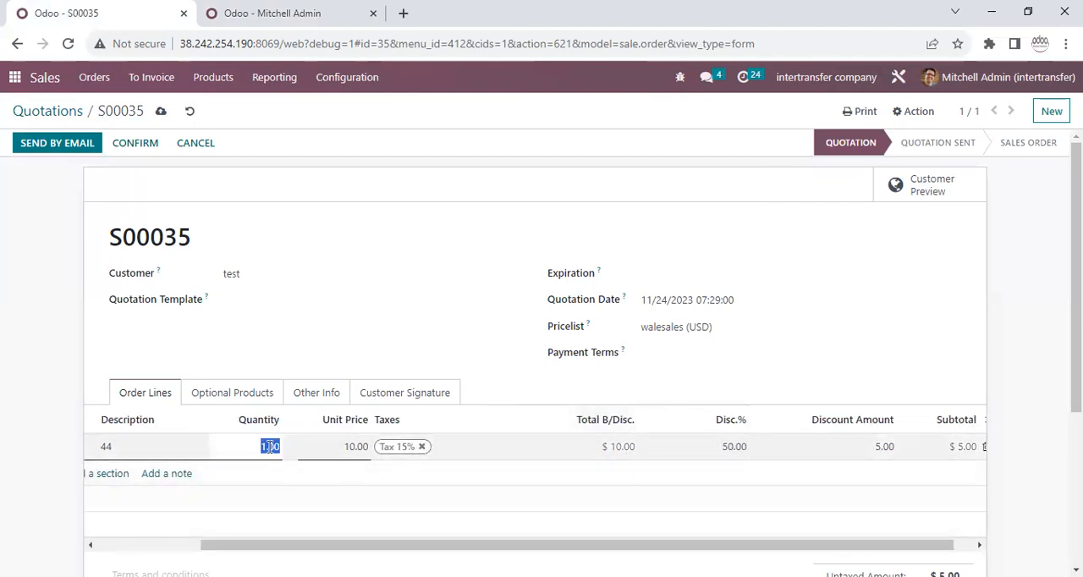
click(631, 449)
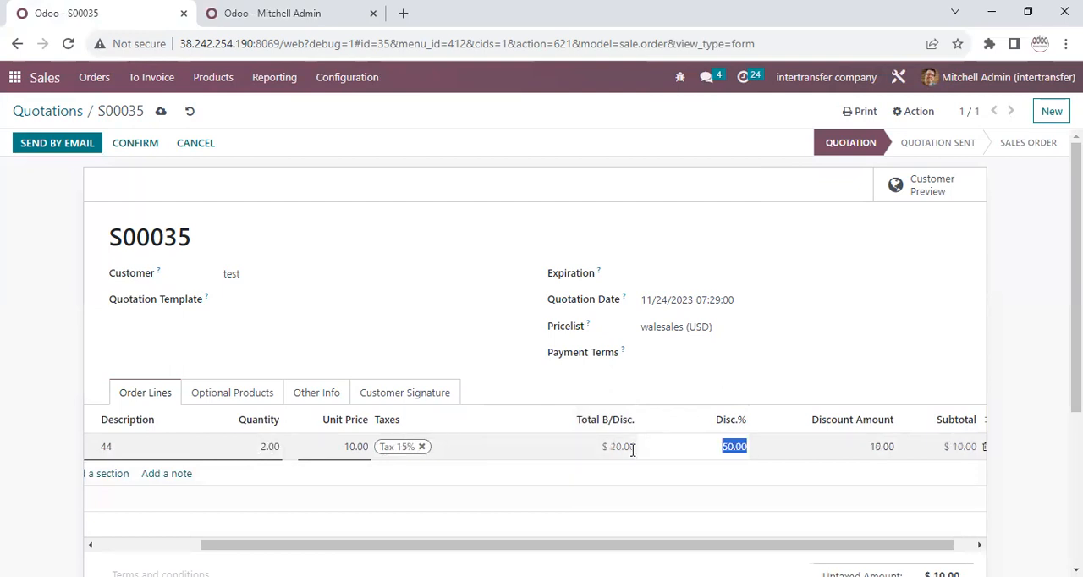
click(613, 447)
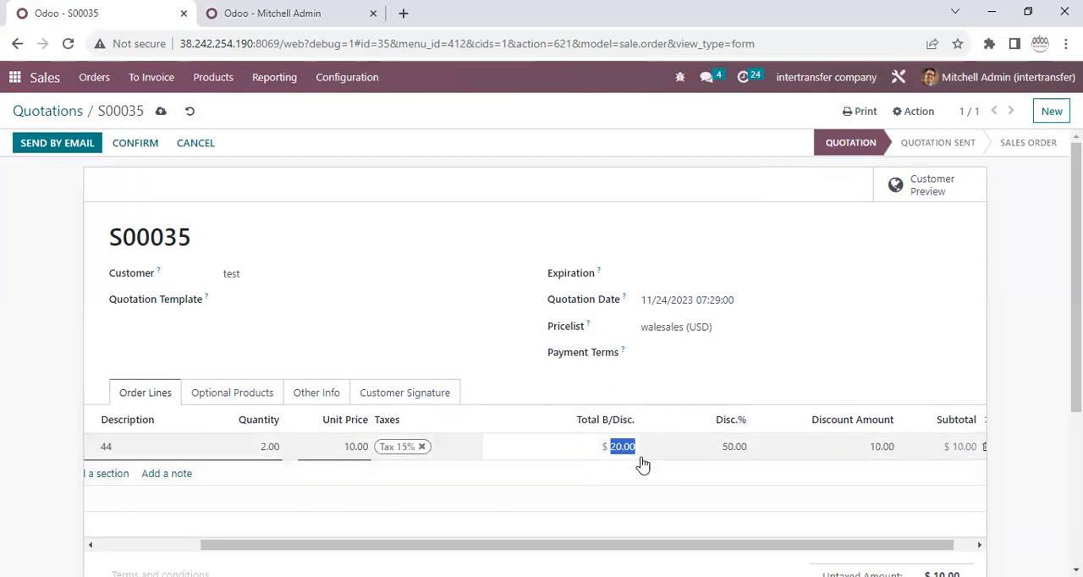
click(735, 450)
double_click(729, 448)
click(880, 448)
drag(876, 544, 898, 544)
Set the quantity of the product 44 line back to 1.
click(225, 447)
text(1)
click(716, 447)
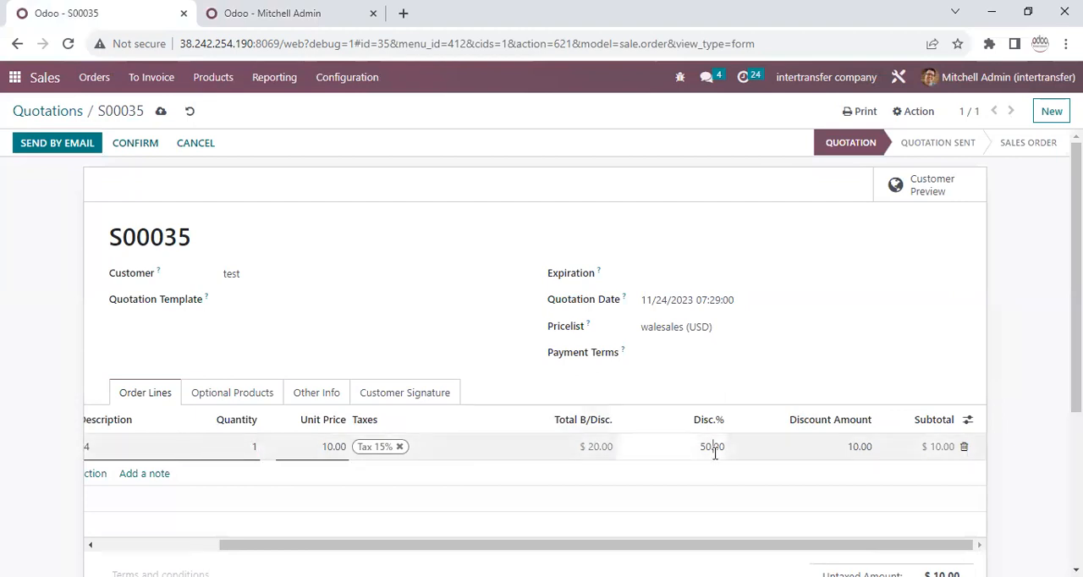
Try to raise the product 44 line's discount amount to the equivalent of a 60% discount.
click(839, 449)
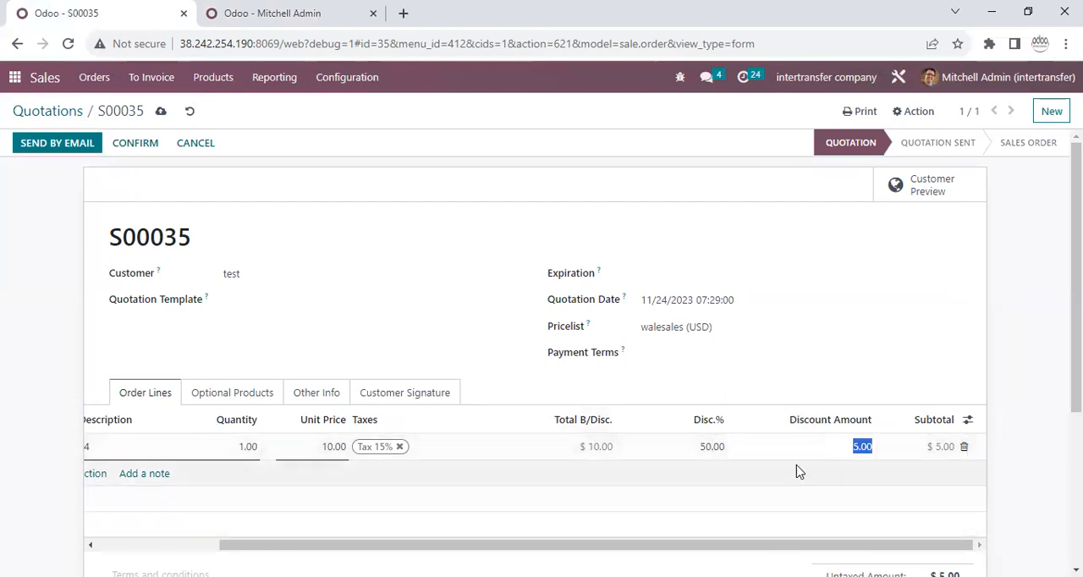
click(760, 384)
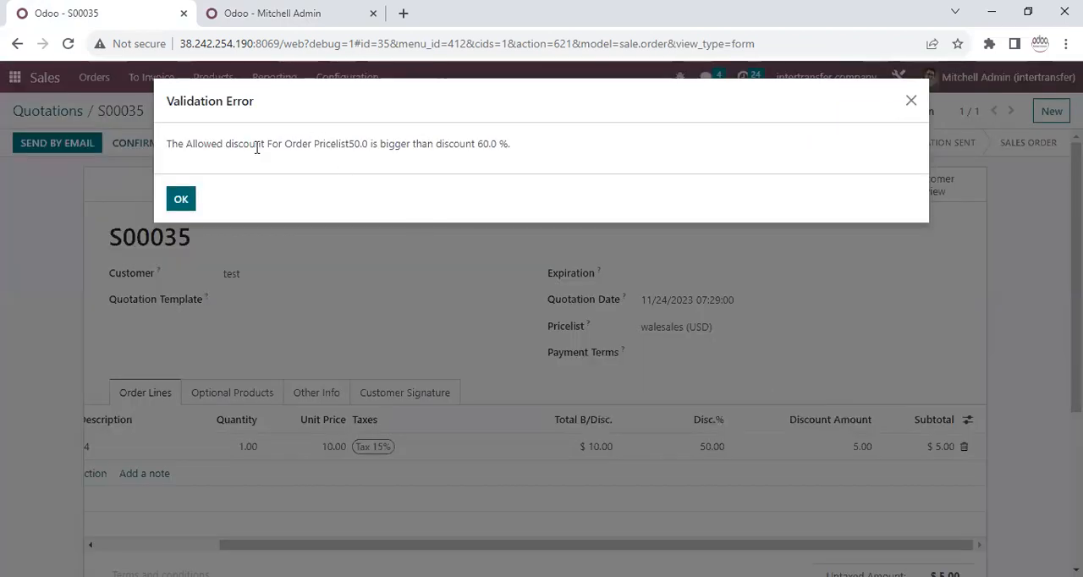
drag(313, 145, 341, 145)
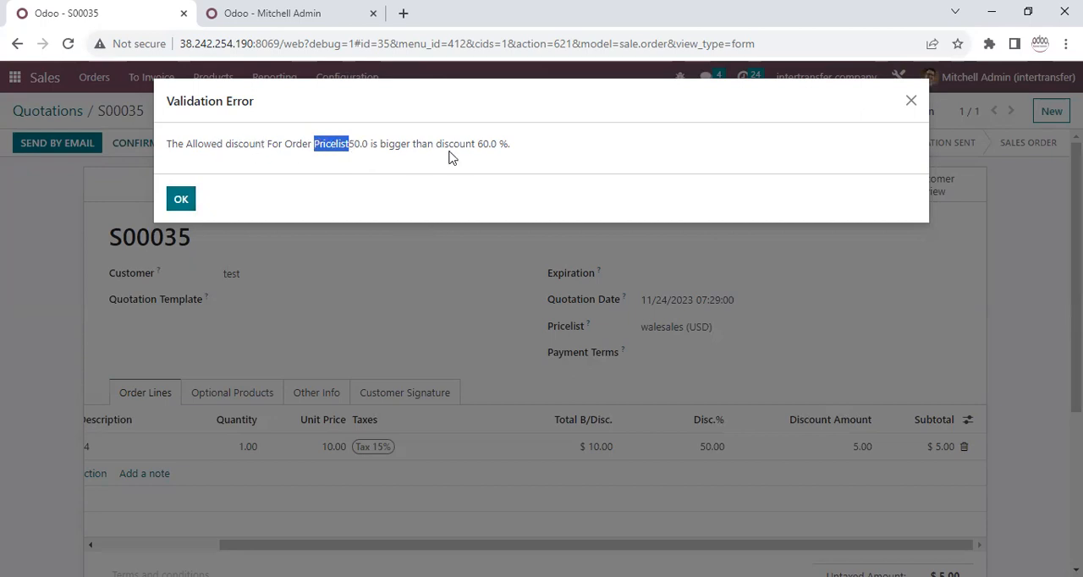
click(479, 145)
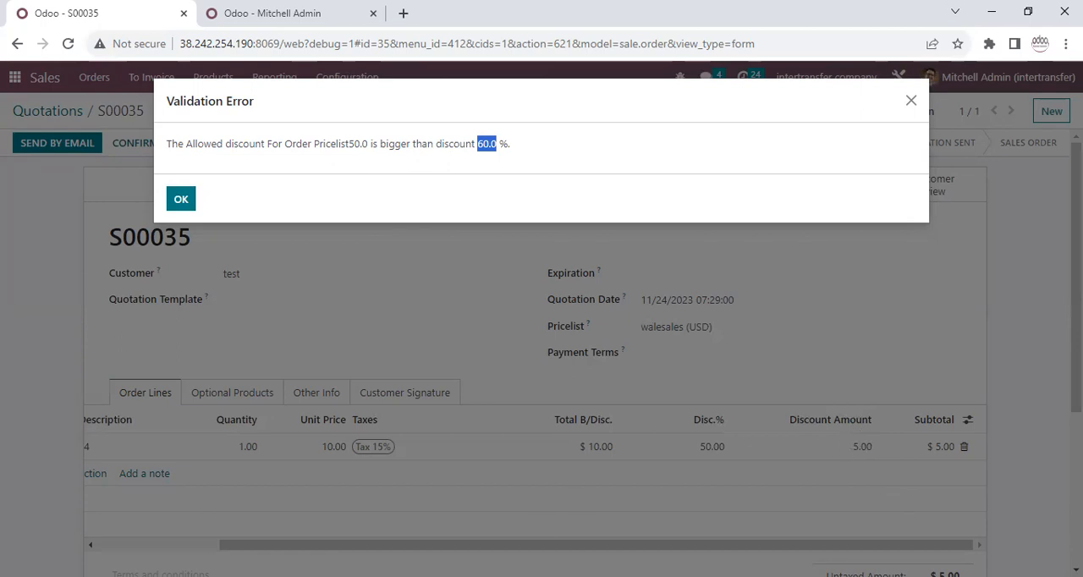
click(180, 195)
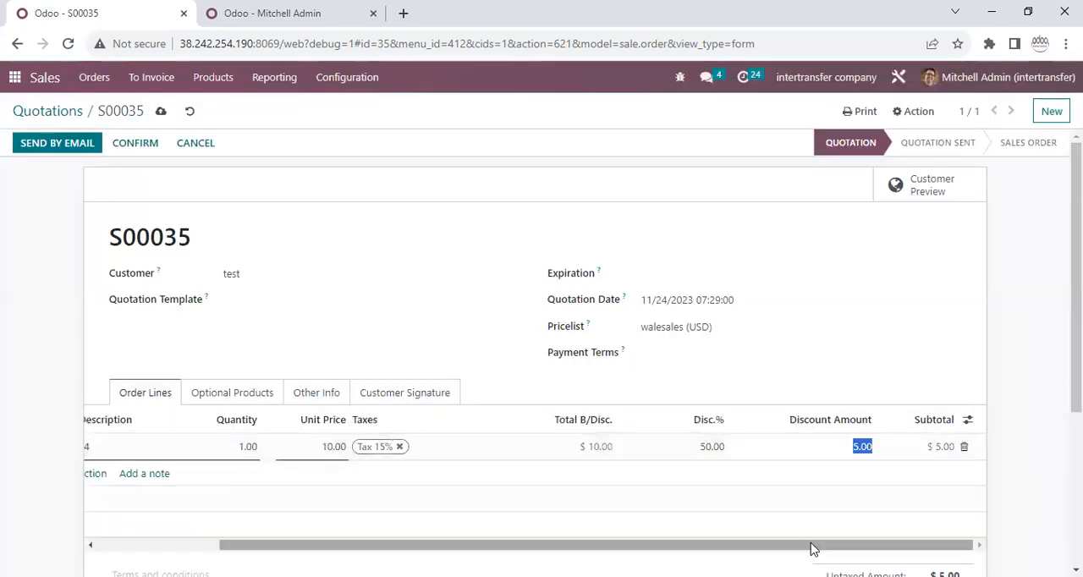
Try to set the discount percentage of the product 44 line to 51%.
drag(831, 545, 869, 546)
click(852, 450)
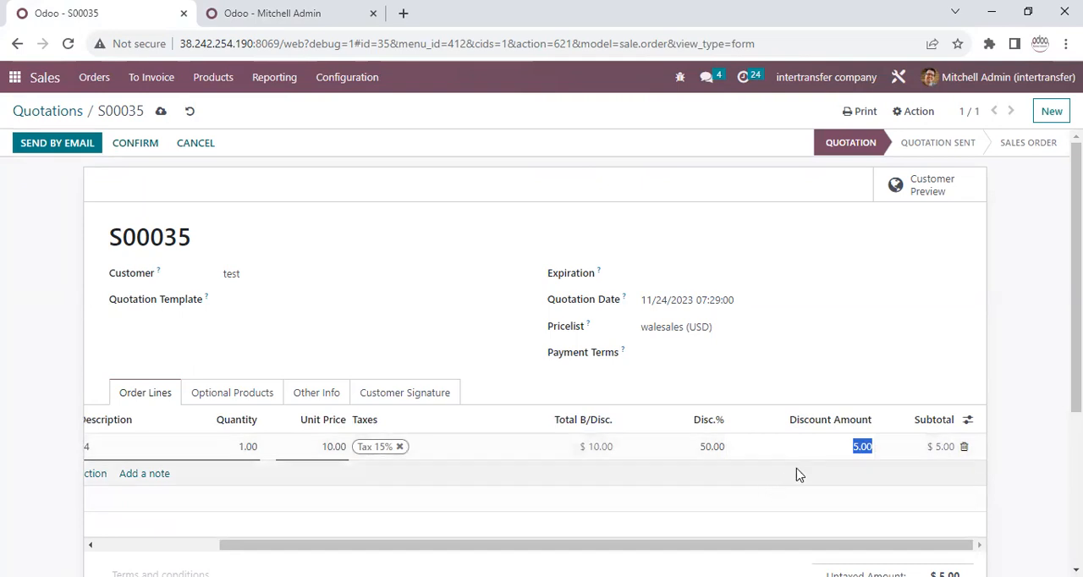
click(714, 451)
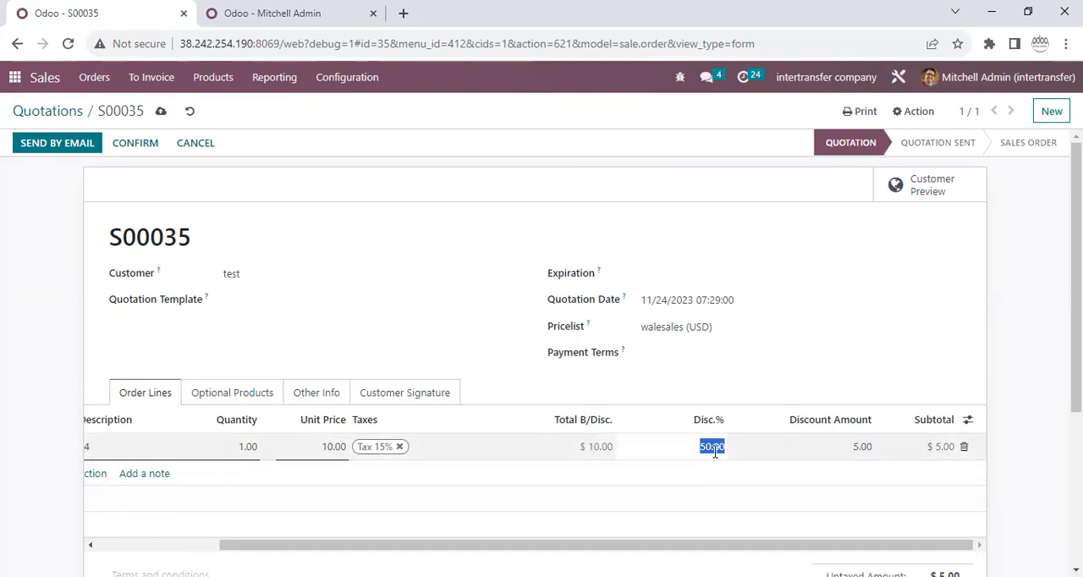
text(51)
click(648, 352)
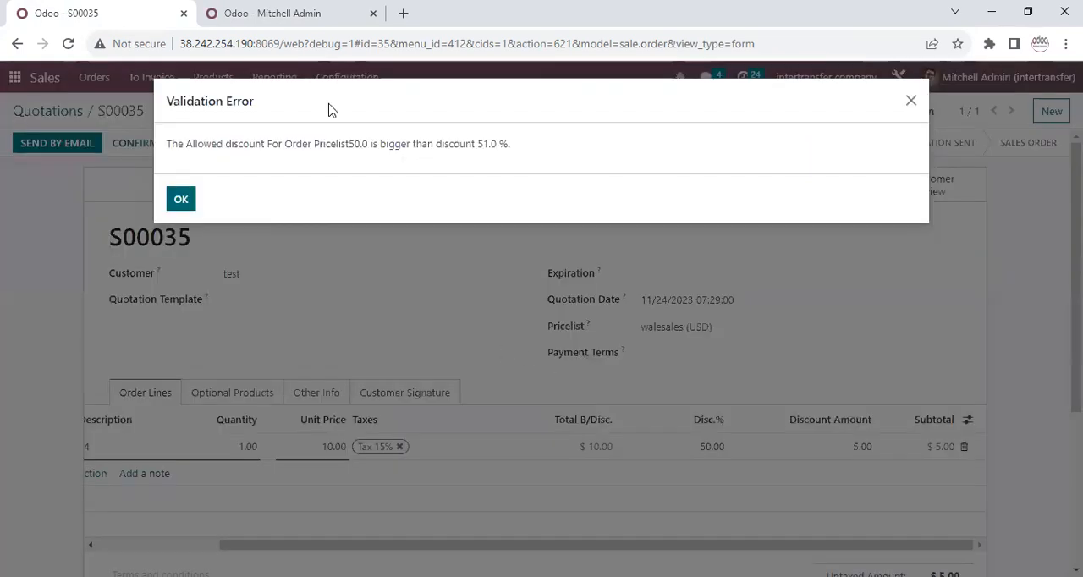
drag(477, 144, 494, 144)
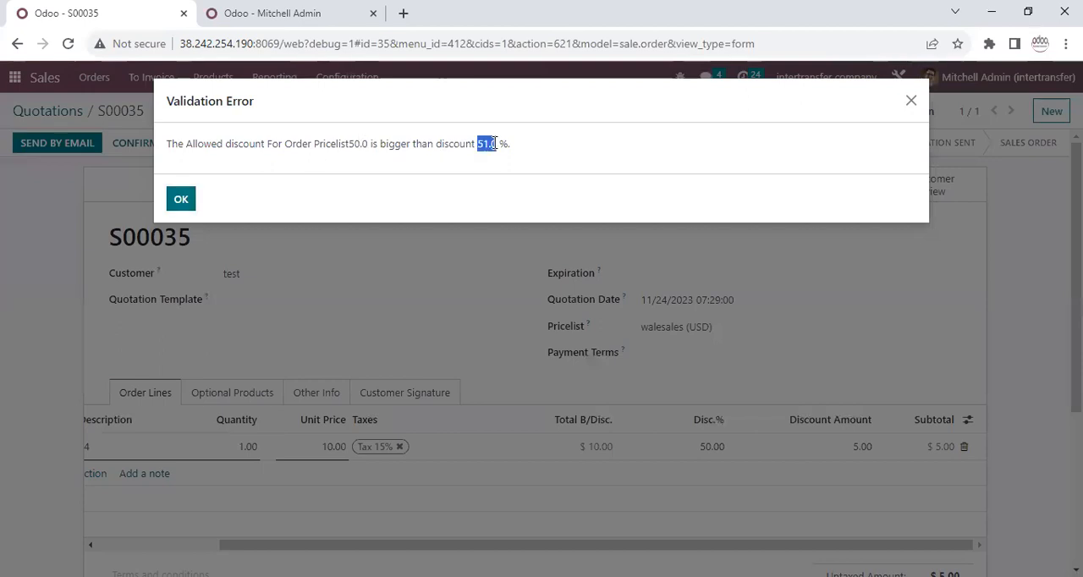
click(341, 144)
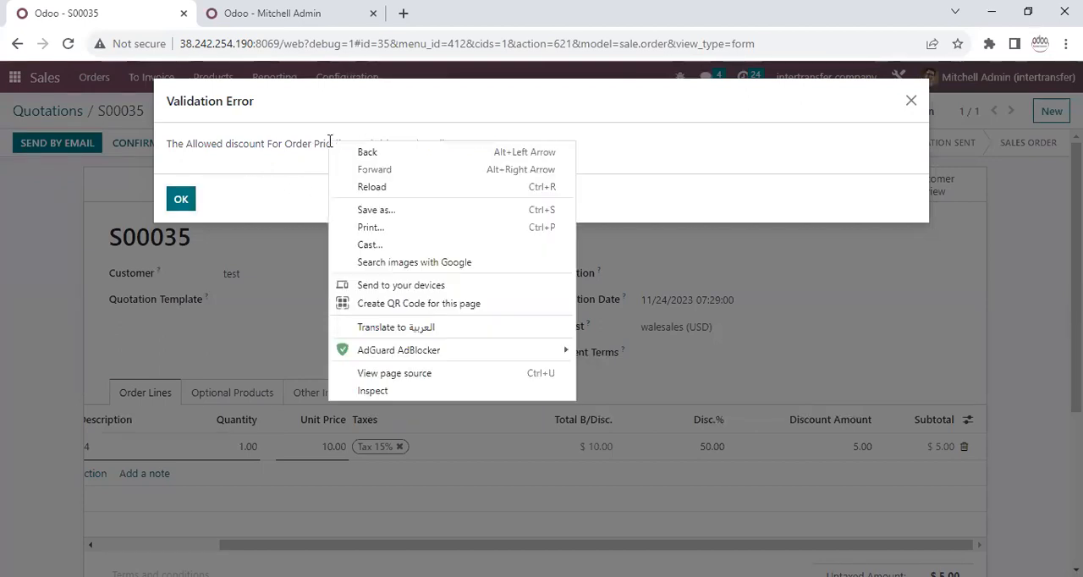
drag(315, 143, 331, 143)
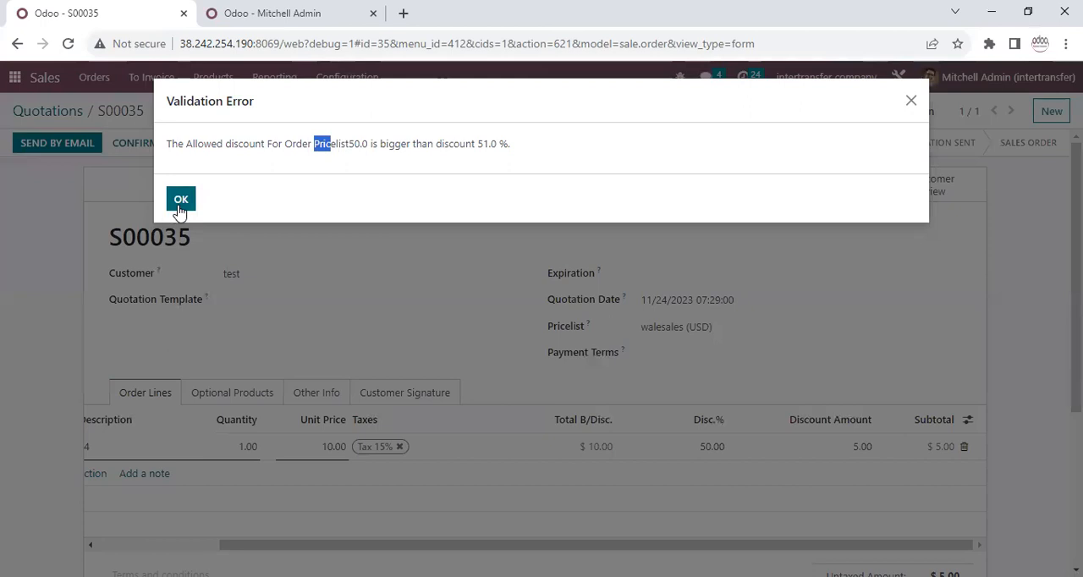
click(178, 204)
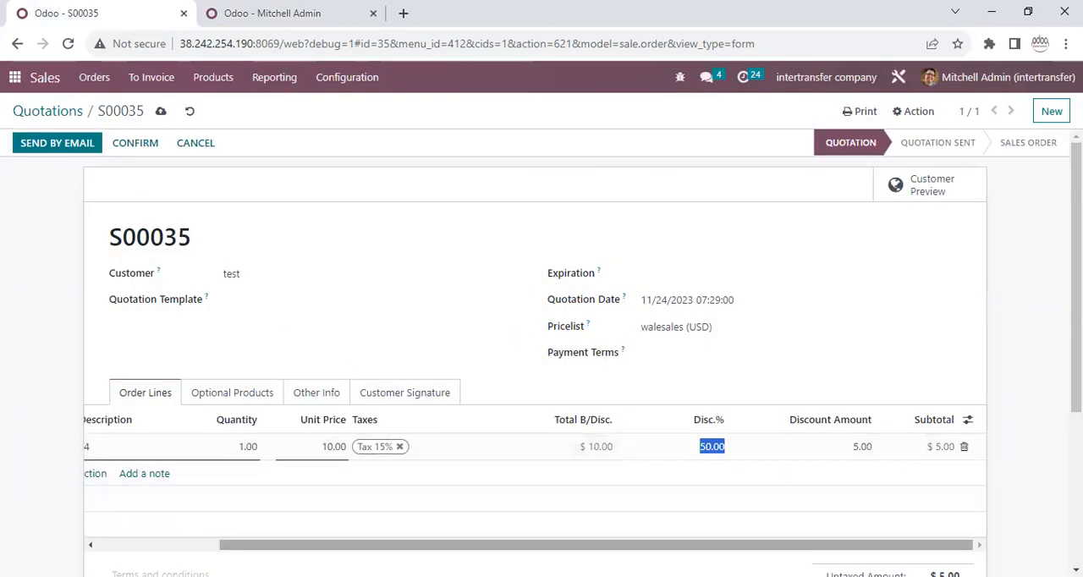
Set the product 44 line's discount to 49% and compare it with the sale line discount limit on the user record.
click(409, 315)
click(710, 449)
click(306, 15)
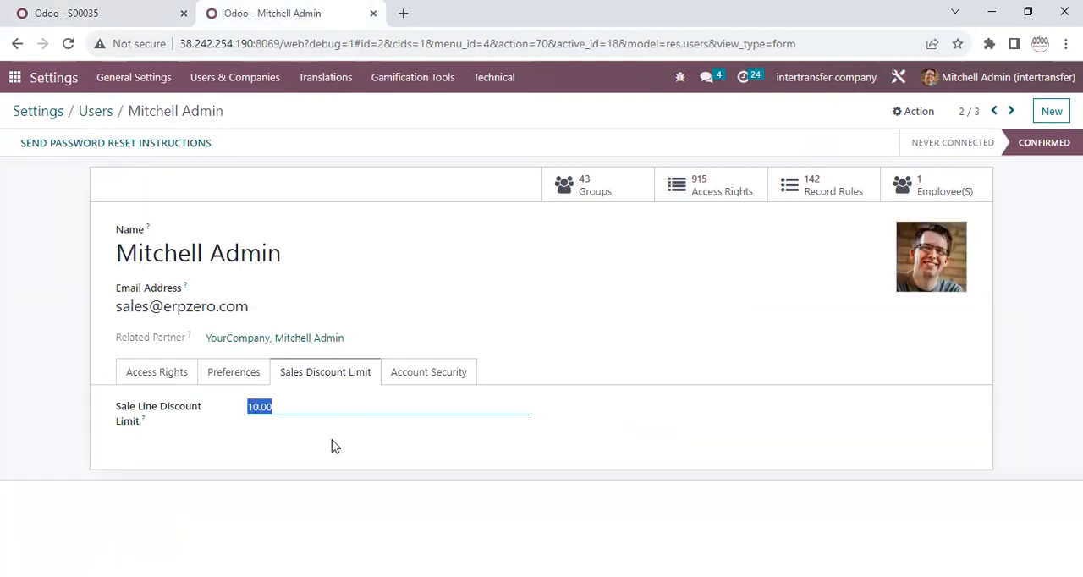
click(95, 17)
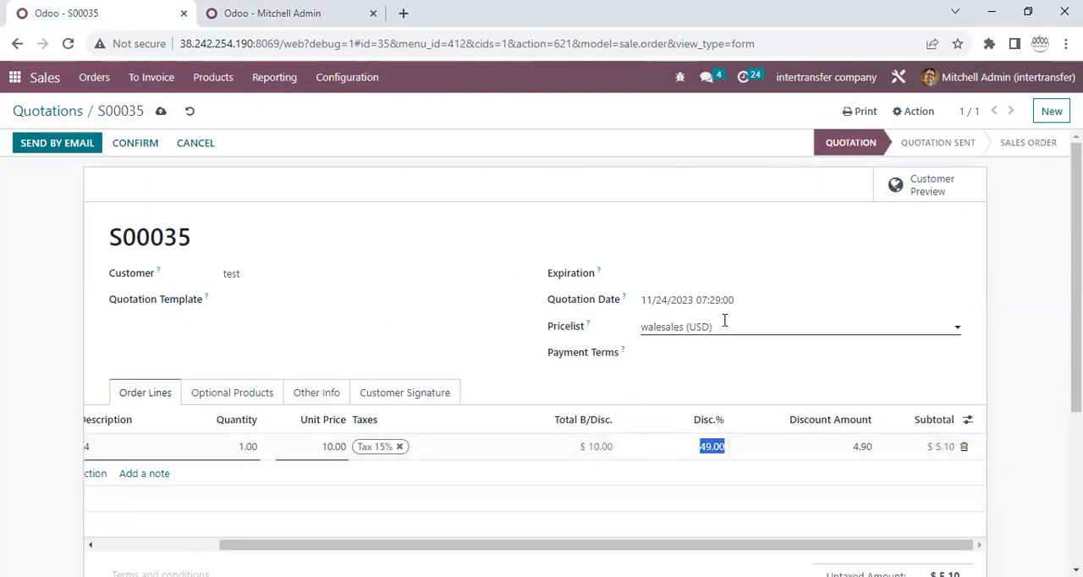
click(566, 326)
click(846, 452)
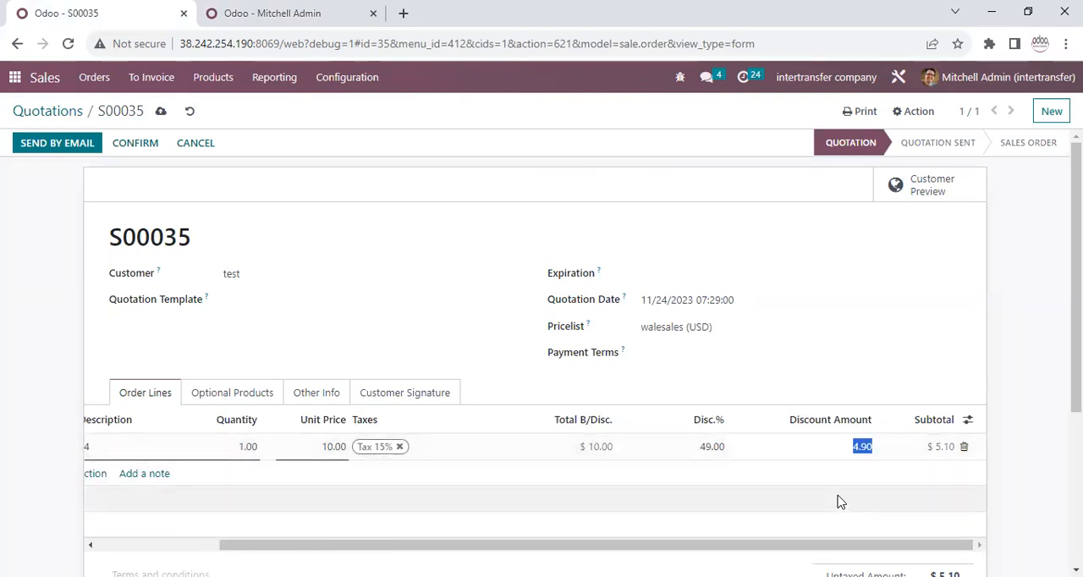
Set the product 44 line's discount back to 50% and check its discount amount.
click(693, 459)
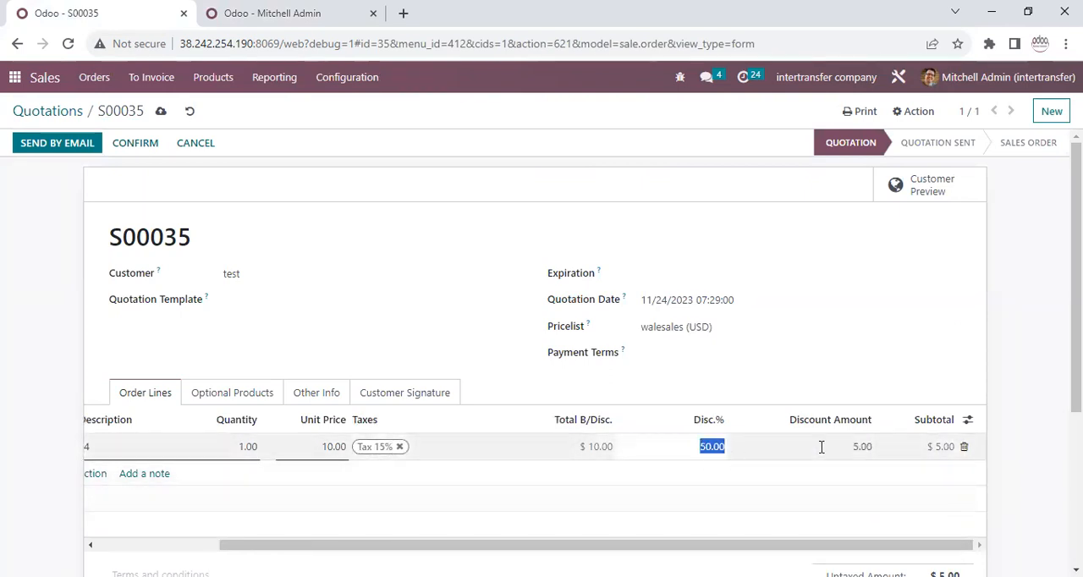
click(862, 447)
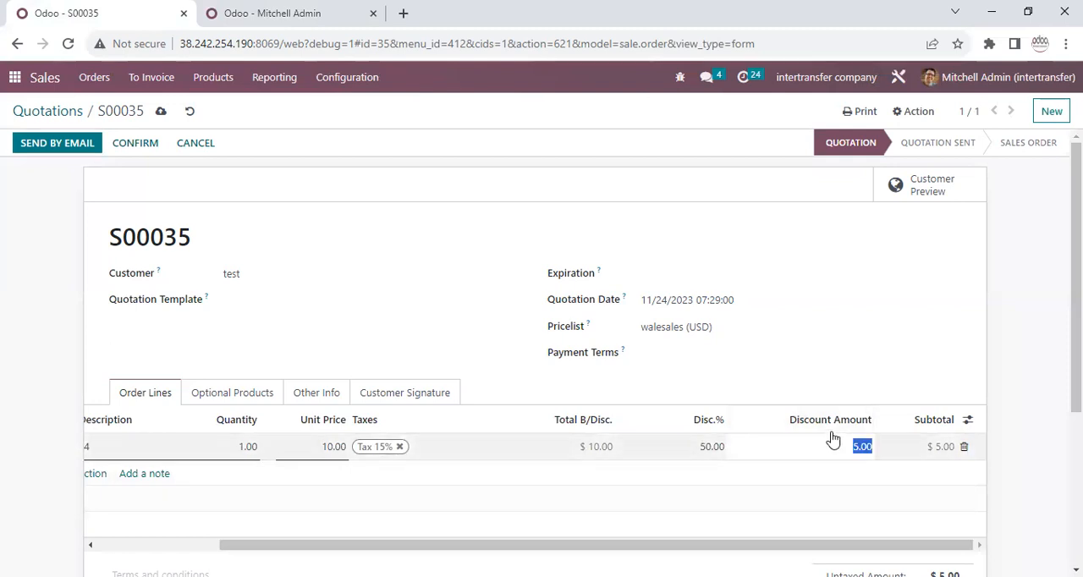
click(674, 446)
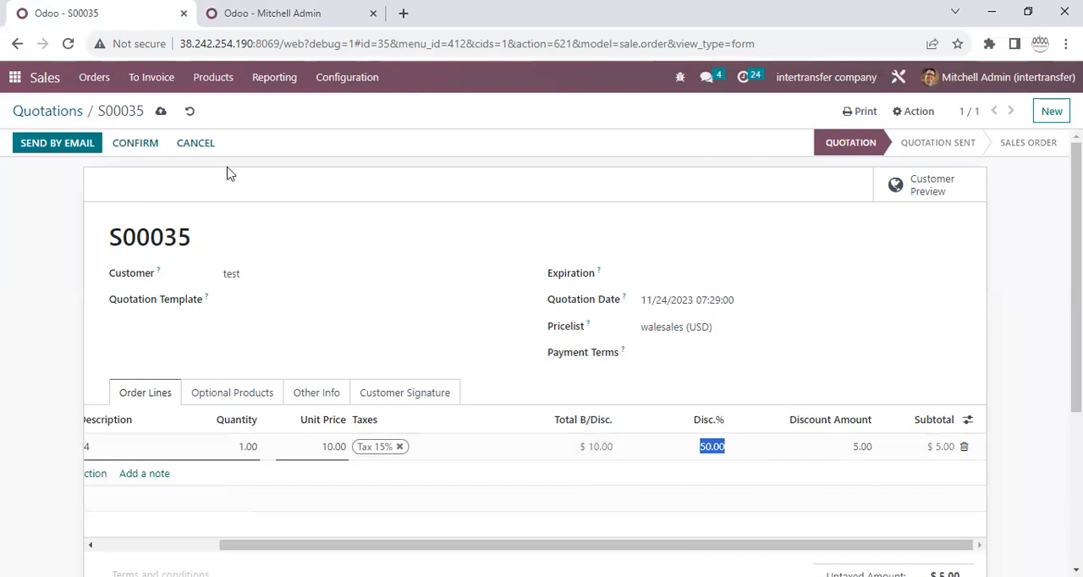
click(958, 544)
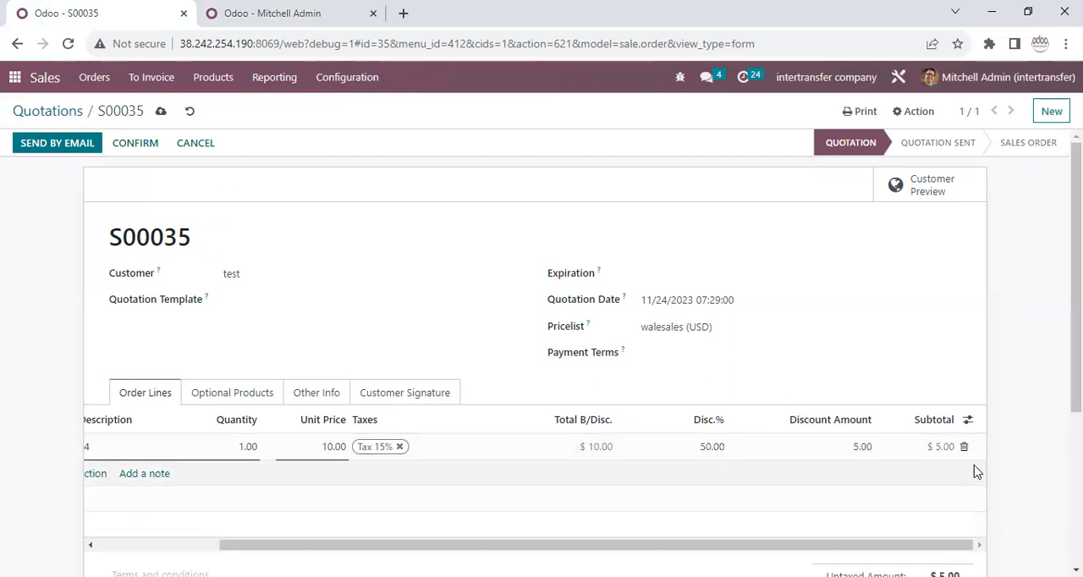
Delete the product 44 order line and change the quotation's pricelist to Public Pricelist (USD).
click(963, 447)
click(652, 328)
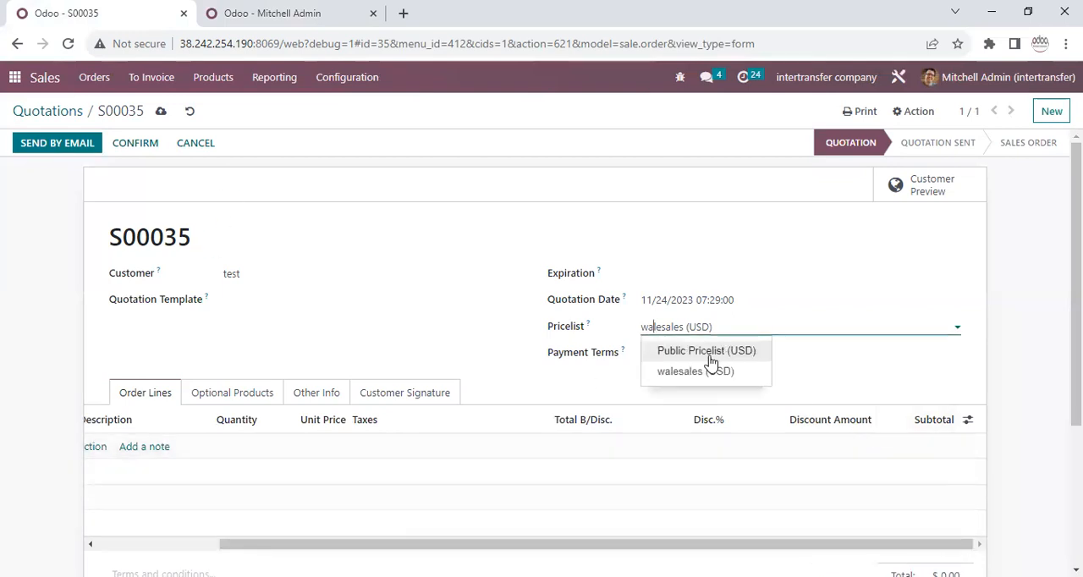
click(689, 368)
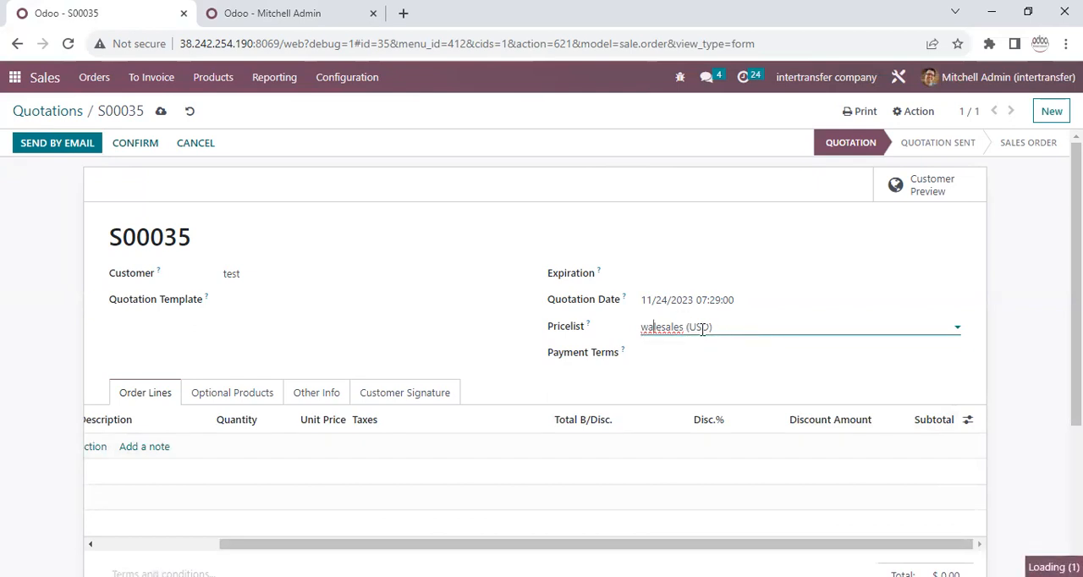
drag(624, 330, 245, 365)
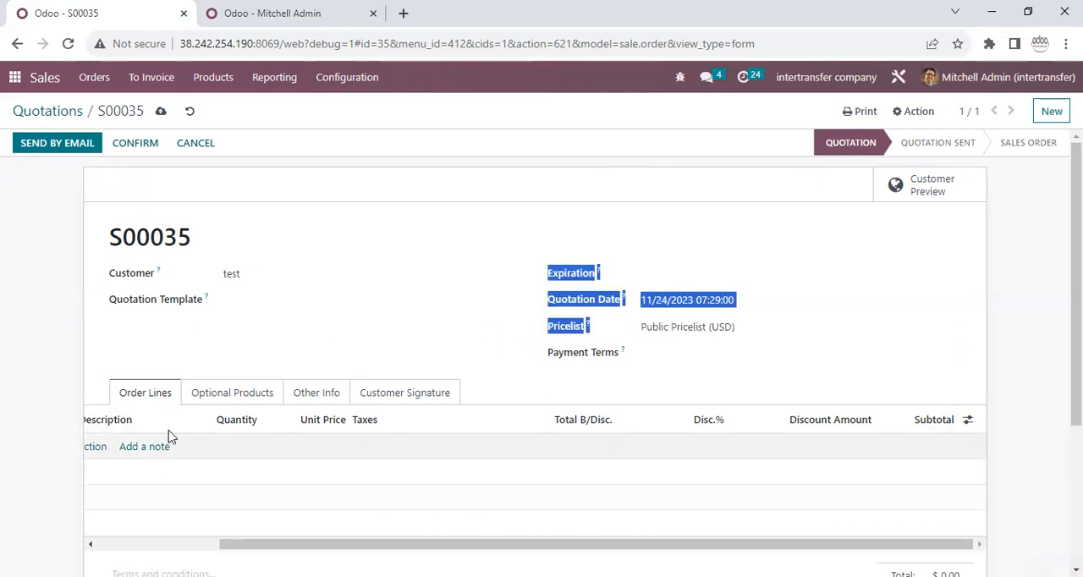
click(82, 465)
Add product 44 to the order lines under the public pricelist and check the line's discount percentage and discount amount.
drag(305, 545, 88, 531)
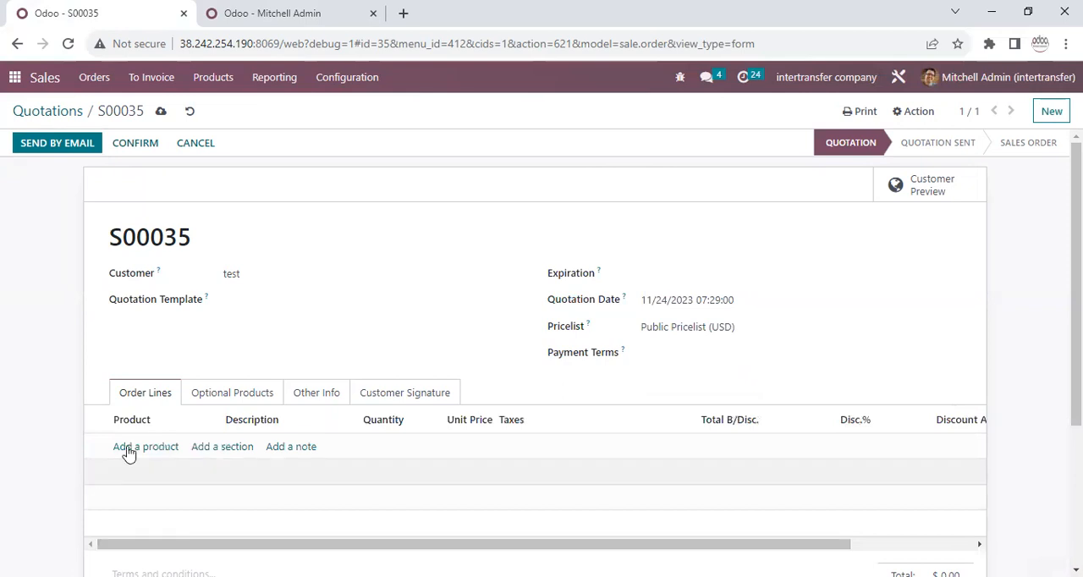
click(135, 446)
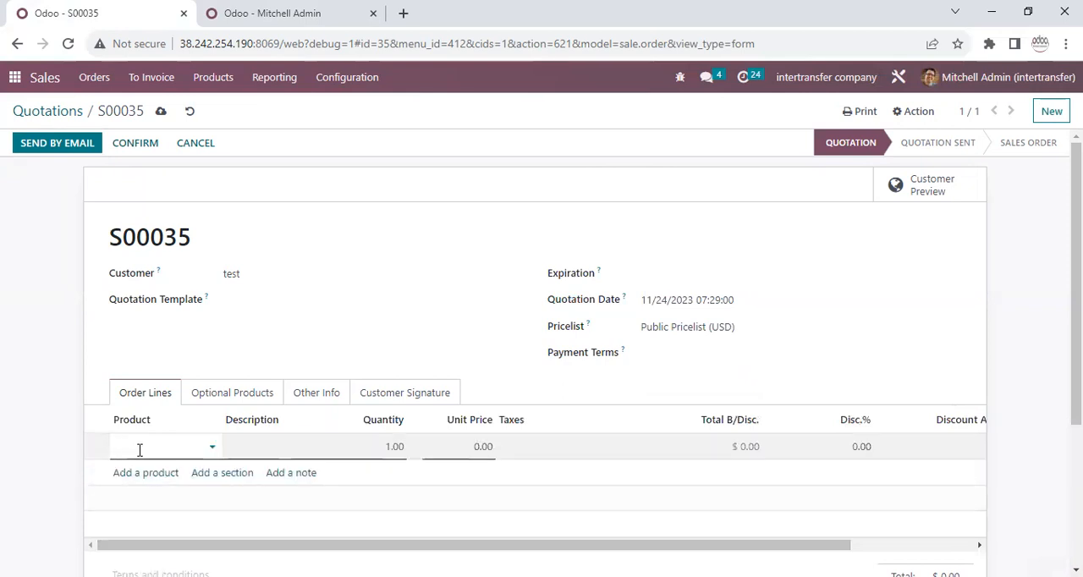
text(44)
click(159, 464)
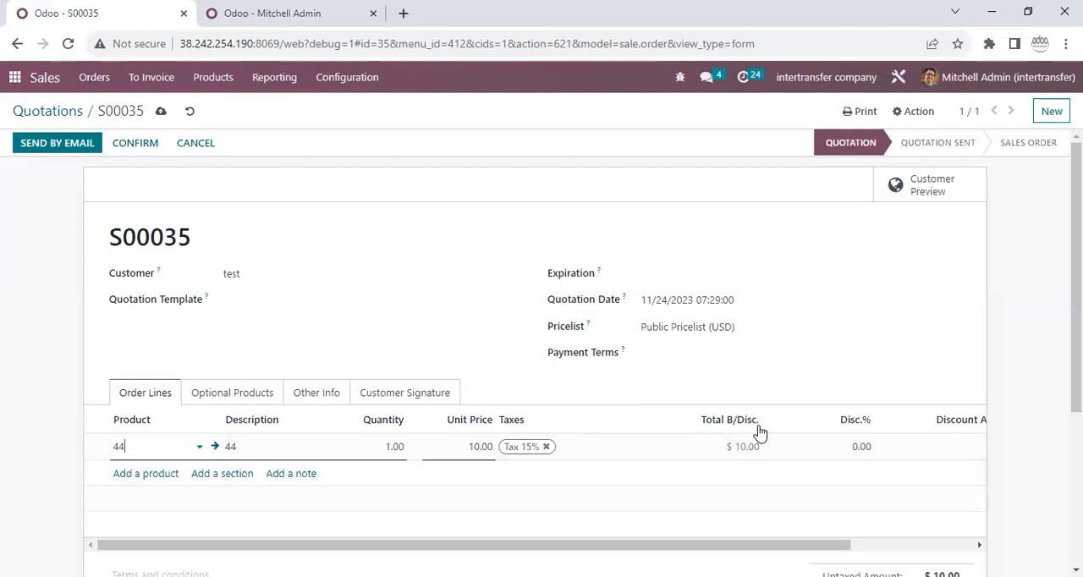
drag(778, 545, 879, 545)
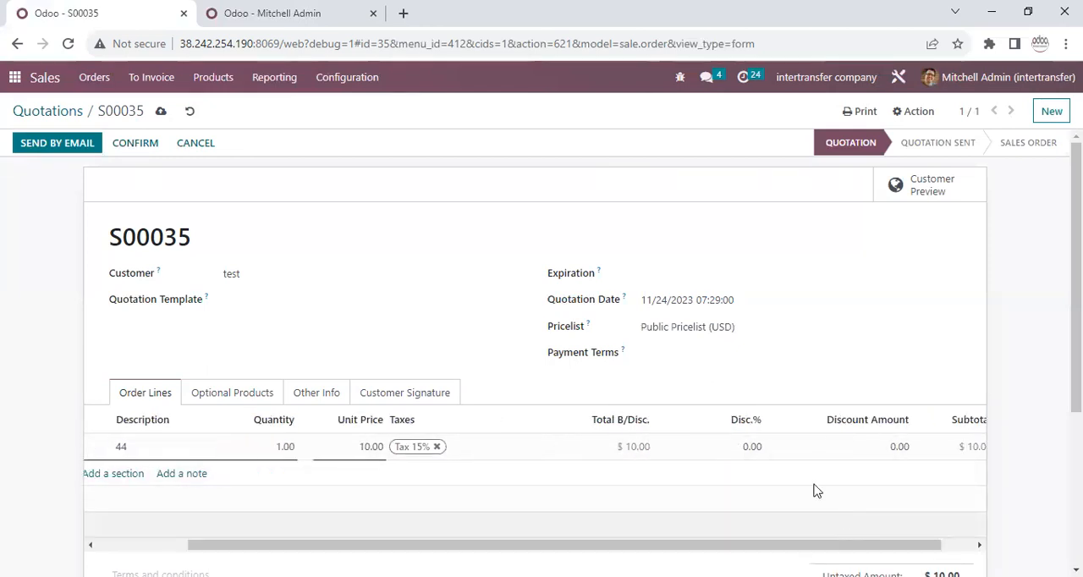
Try to set the product 44 line's discount to 50% and compare it with the allowed discount.
click(742, 401)
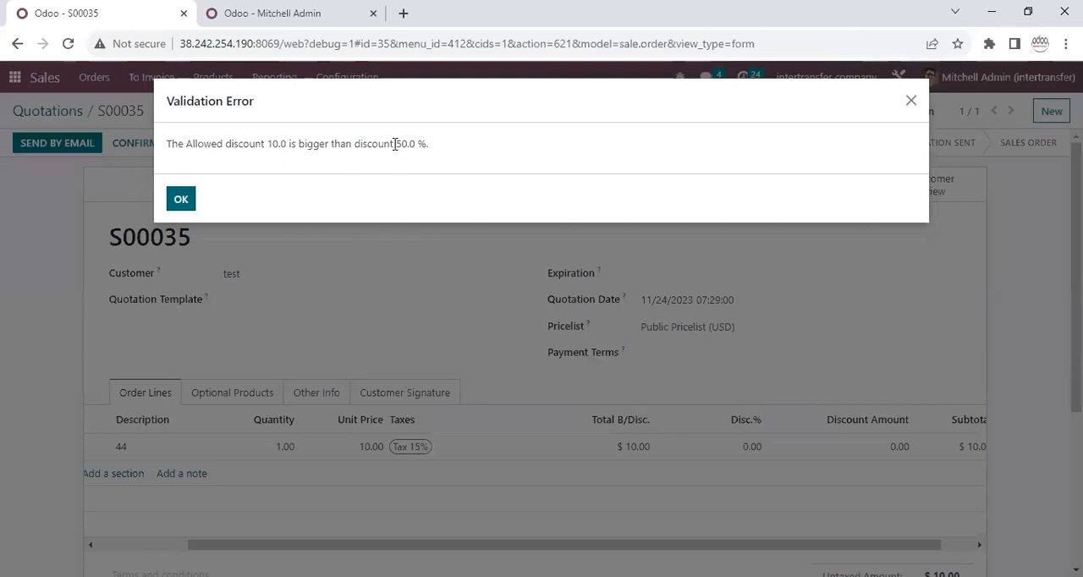
drag(394, 144, 451, 149)
drag(266, 145, 291, 145)
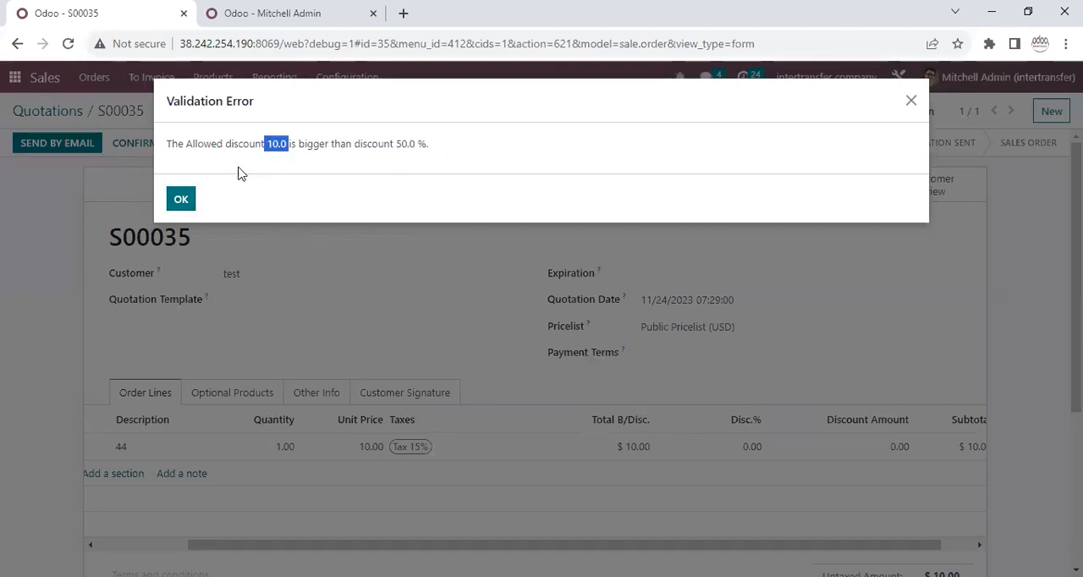
click(181, 200)
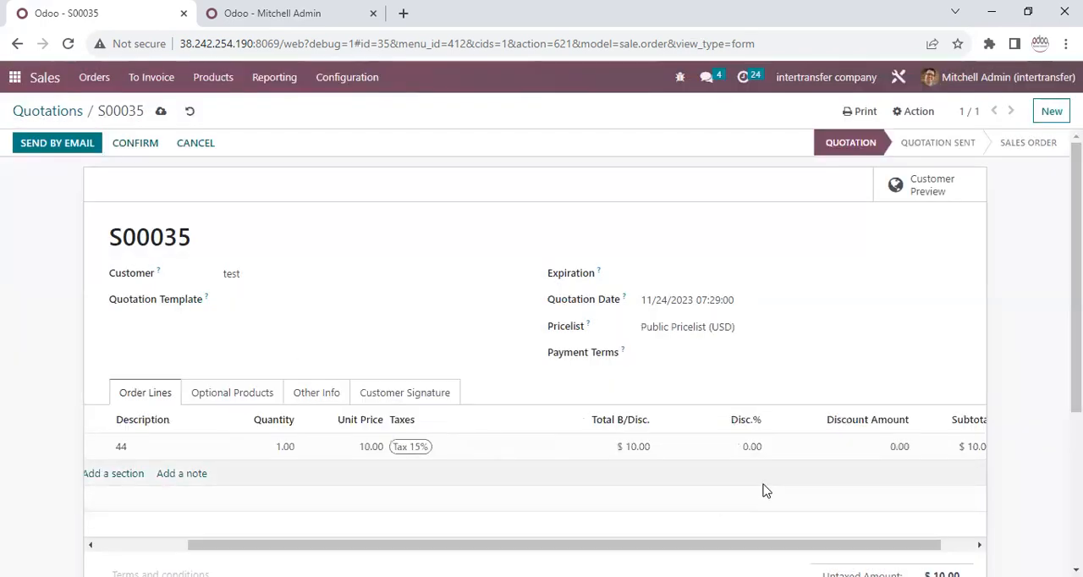
Set the product 44 line's discount to 9% and try to enter a discount amount equal to 40%.
click(745, 458)
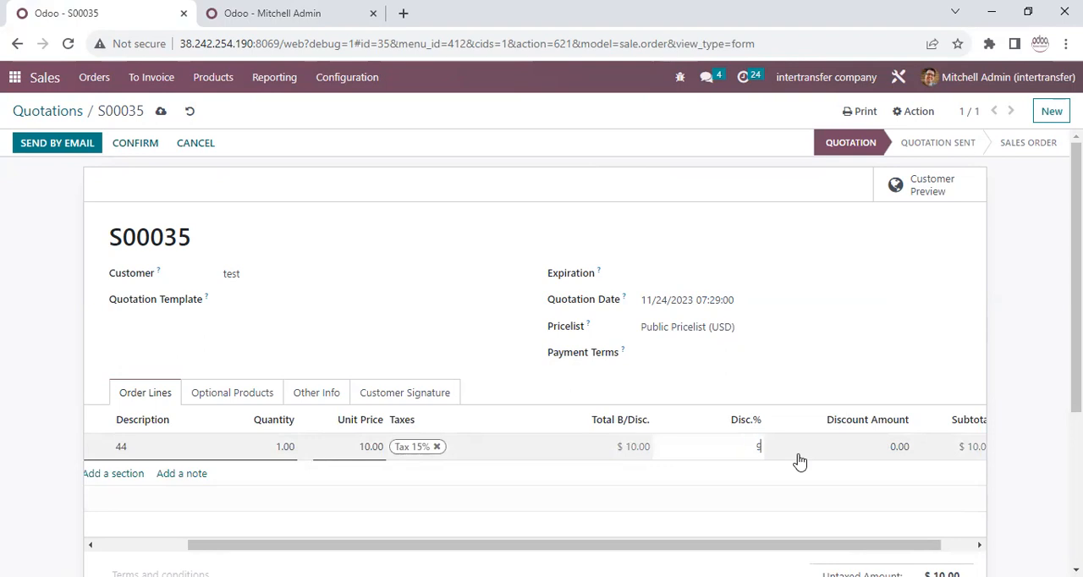
click(768, 380)
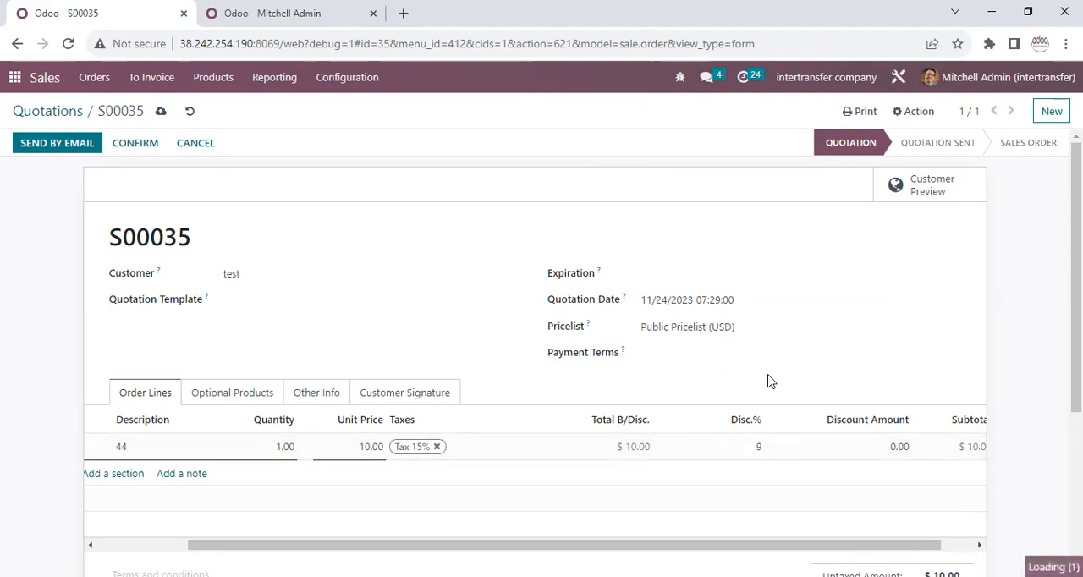
click(884, 451)
click(829, 386)
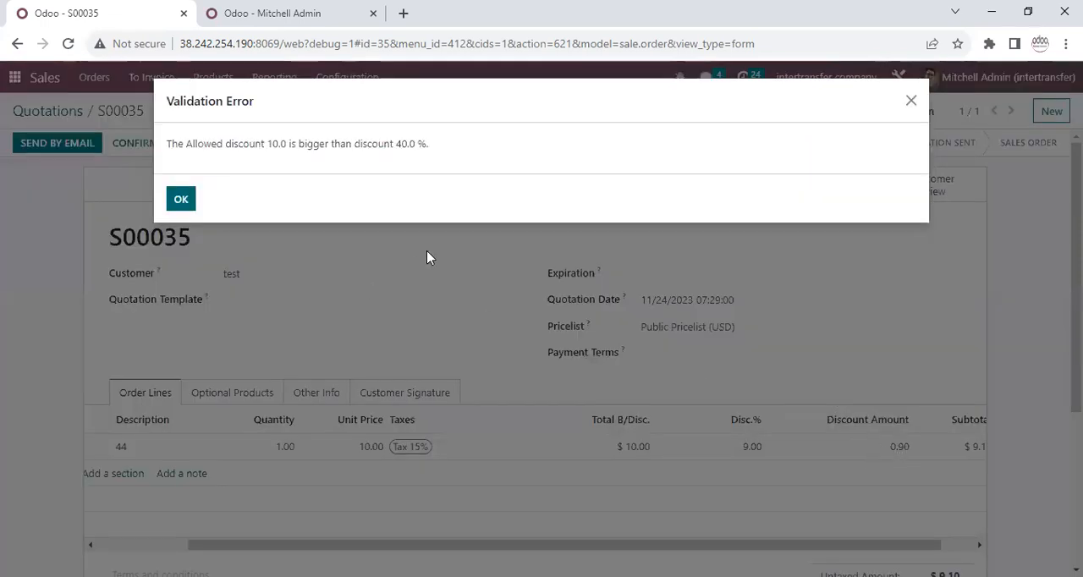
drag(397, 144, 302, 172)
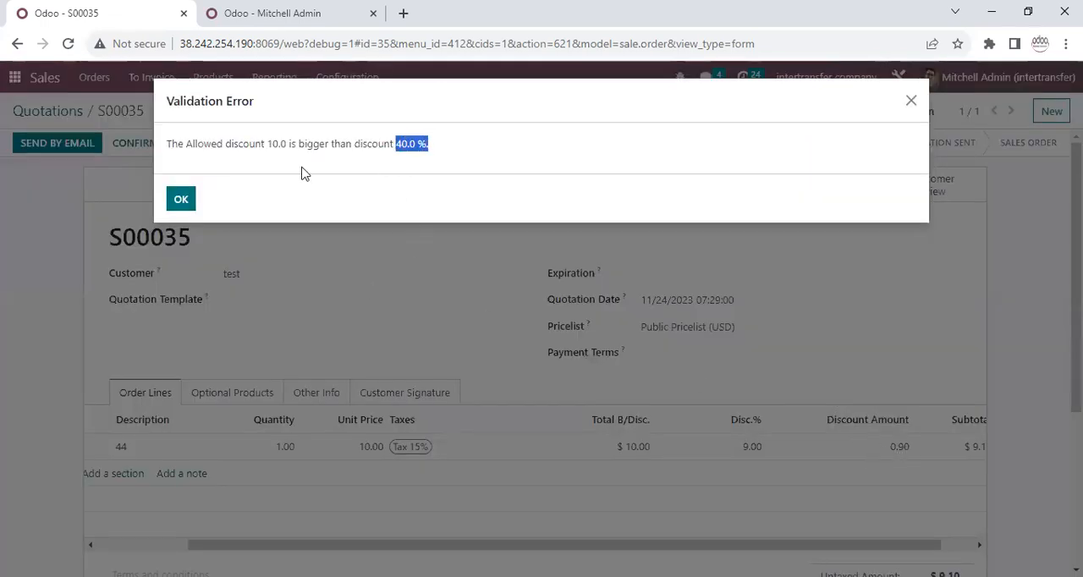
click(180, 200)
Set the product 44 line's discount amount to 1.
click(891, 448)
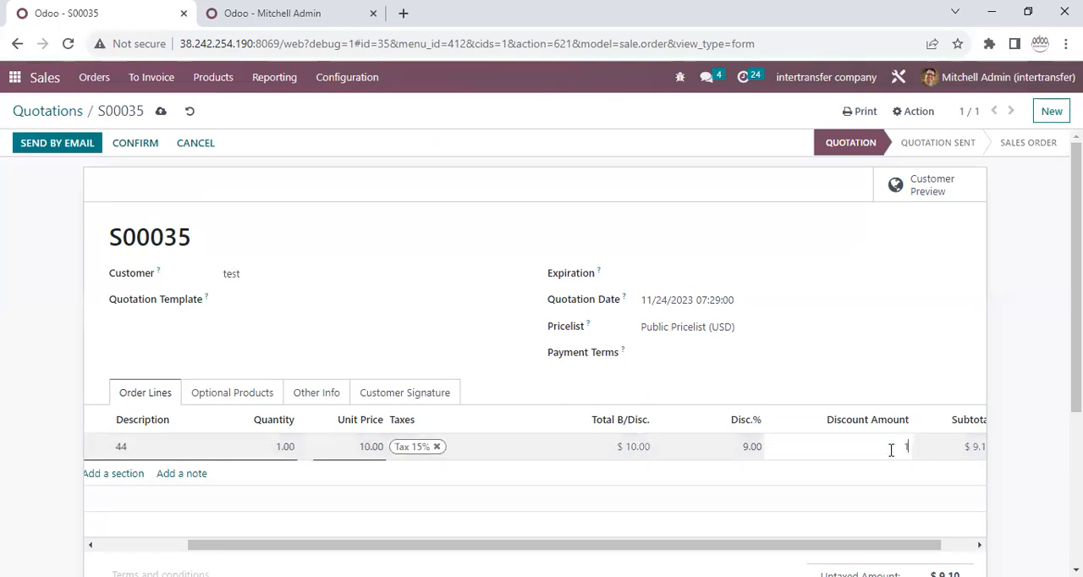
text(1)
click(832, 388)
click(880, 455)
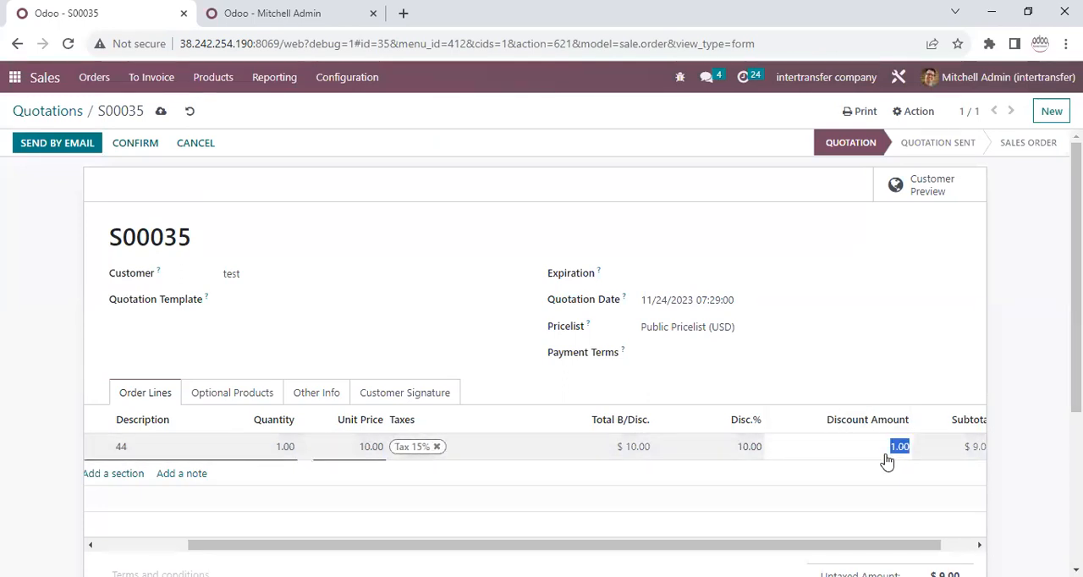
Set the product 44 line's discount to 9% and check its discount amount.
click(736, 452)
double_click(741, 446)
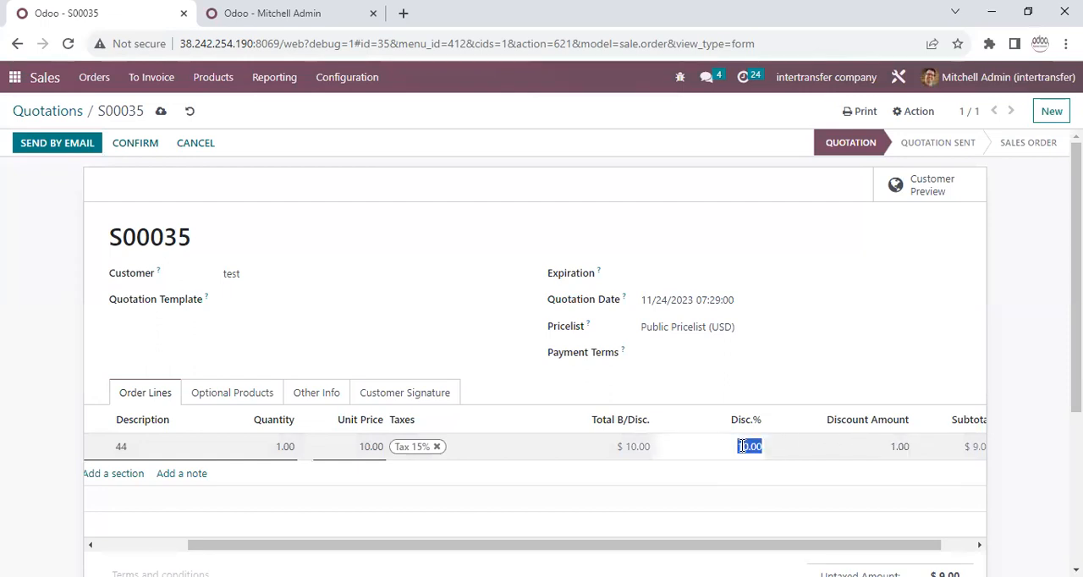
click(728, 383)
click(744, 446)
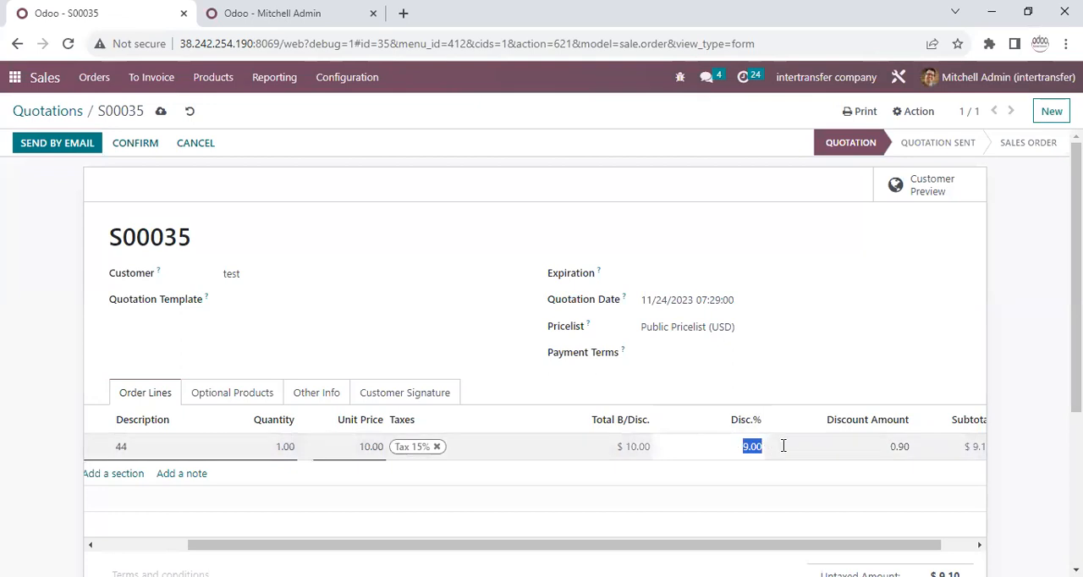
double_click(897, 446)
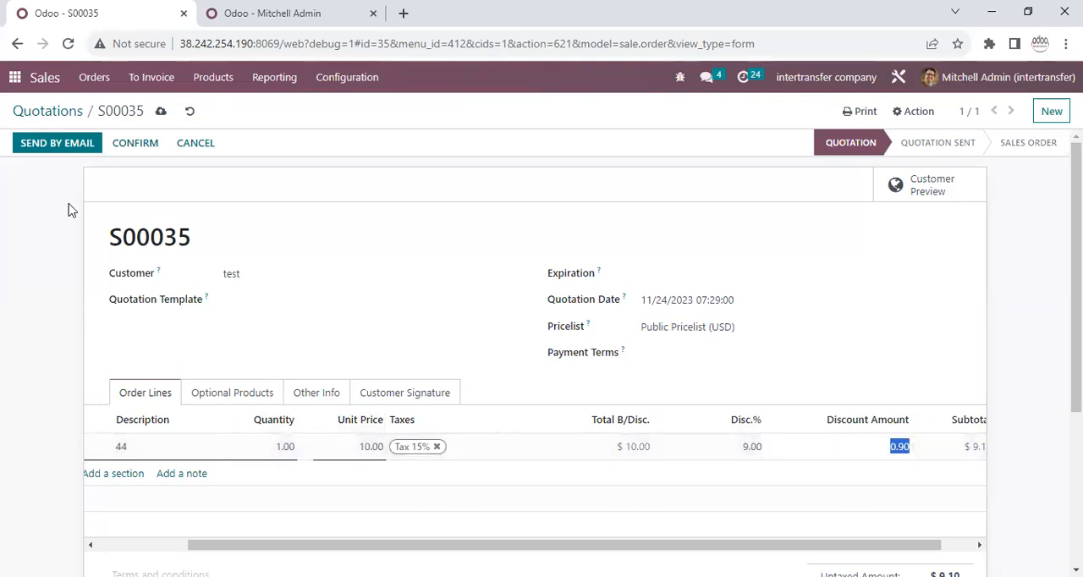
Confirm the quotation as a sales order and create a draft invoice from it.
click(85, 144)
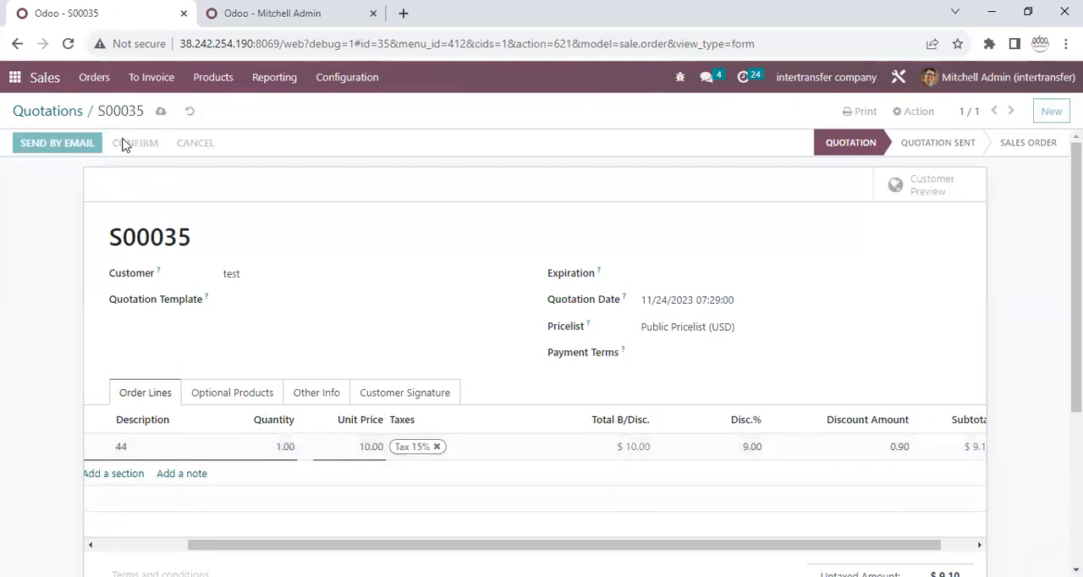
click(74, 146)
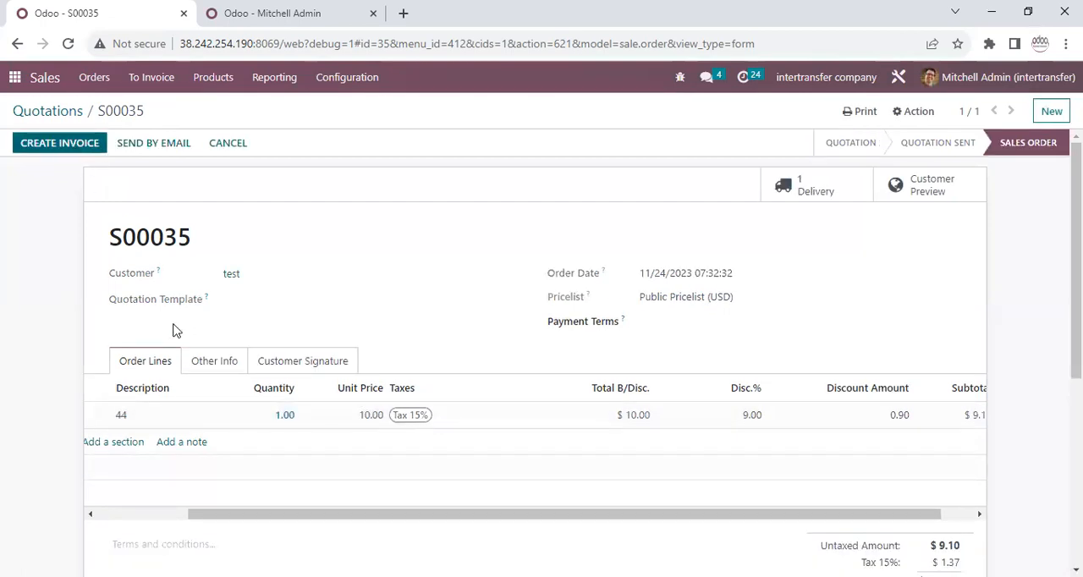
click(227, 287)
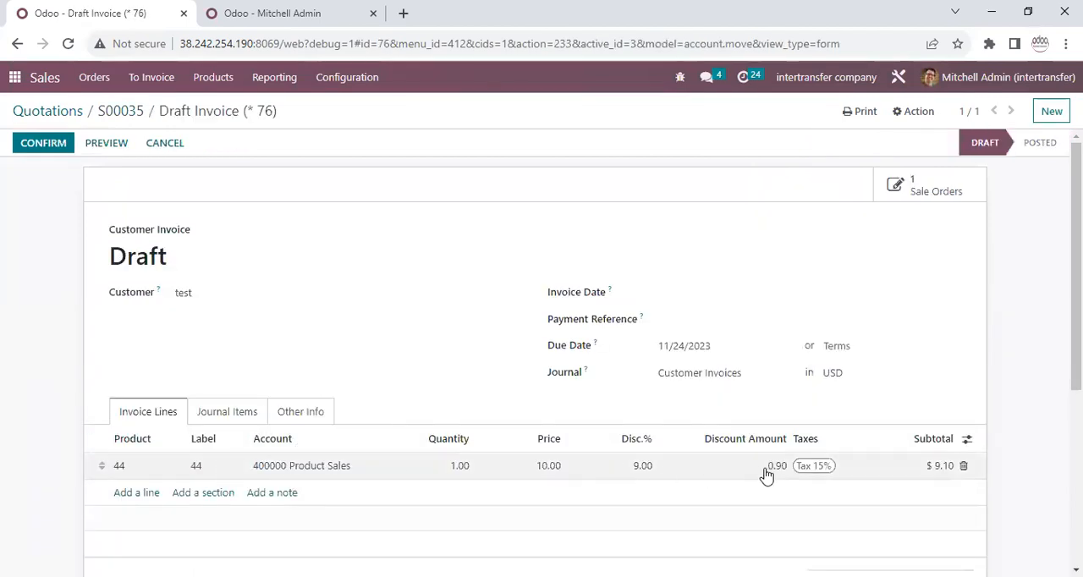
Check the invoice line's discount amount and set its discount to 10%.
click(766, 472)
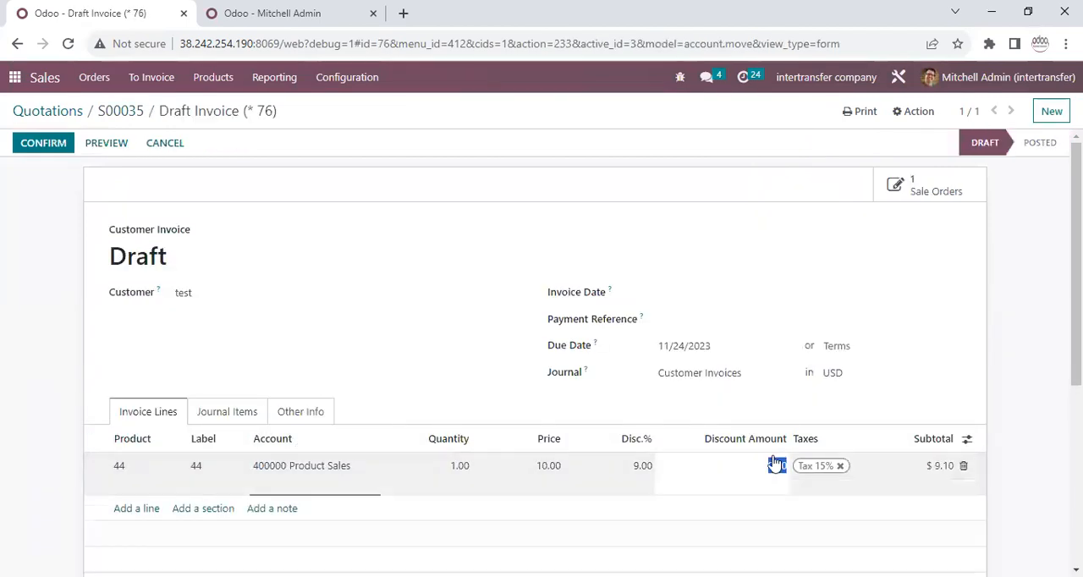
click(639, 468)
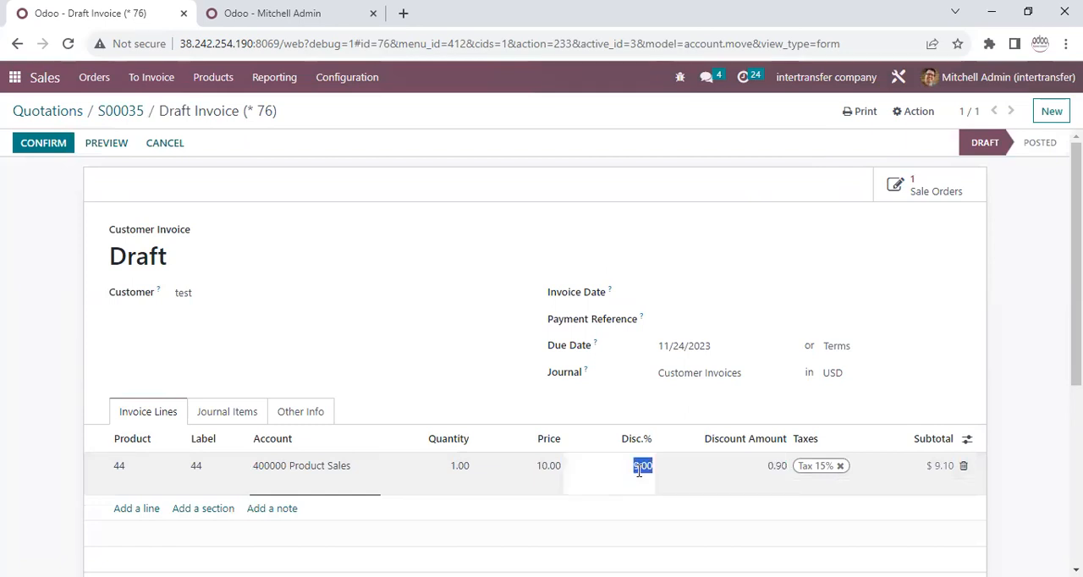
text(10)
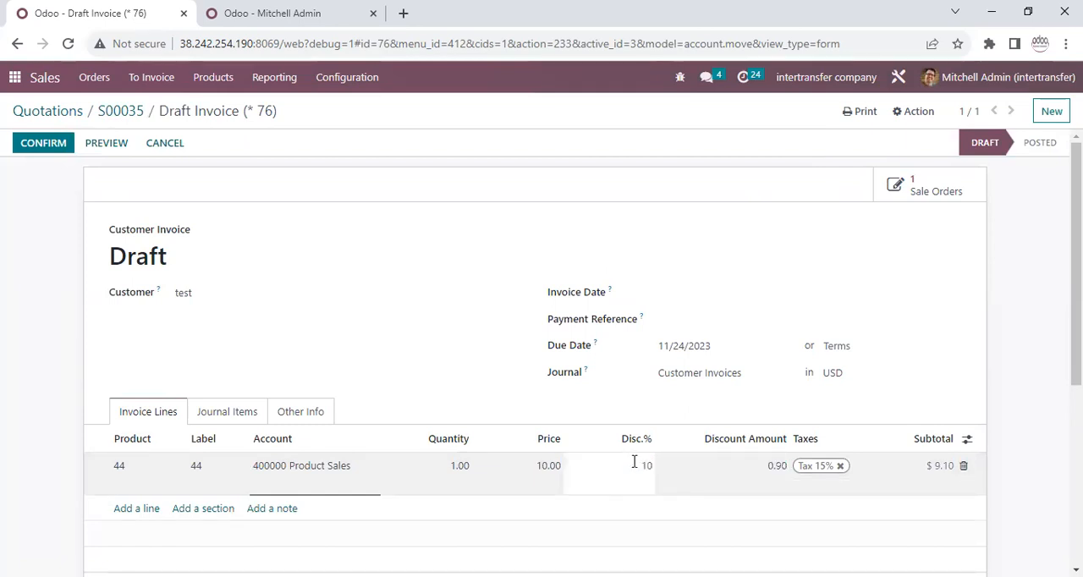
click(3, 333)
Try to set the invoice line's discount to 11% and compare it with the allowed discount.
click(632, 469)
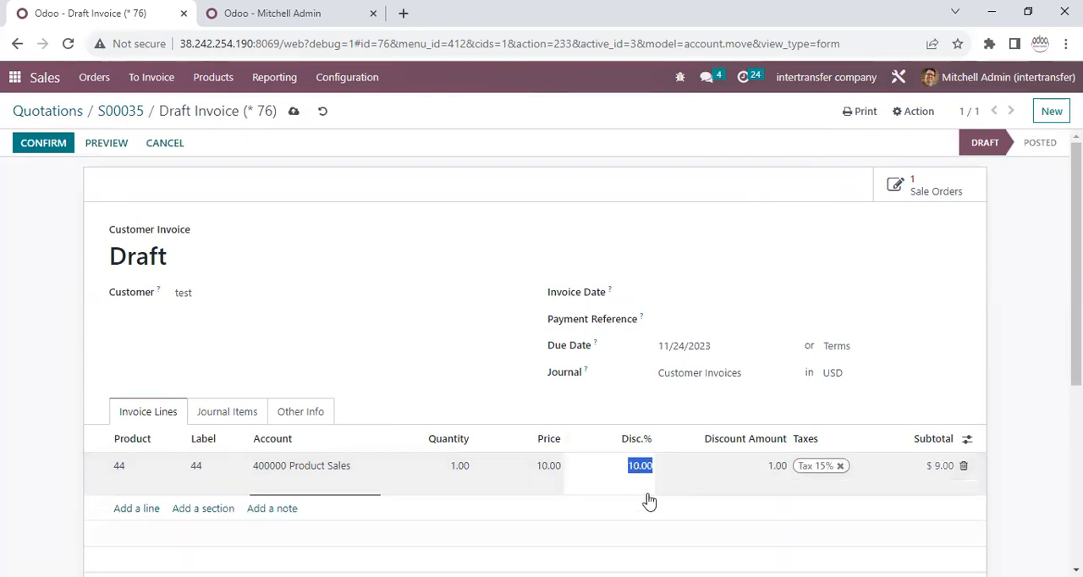
text(11)
click(516, 424)
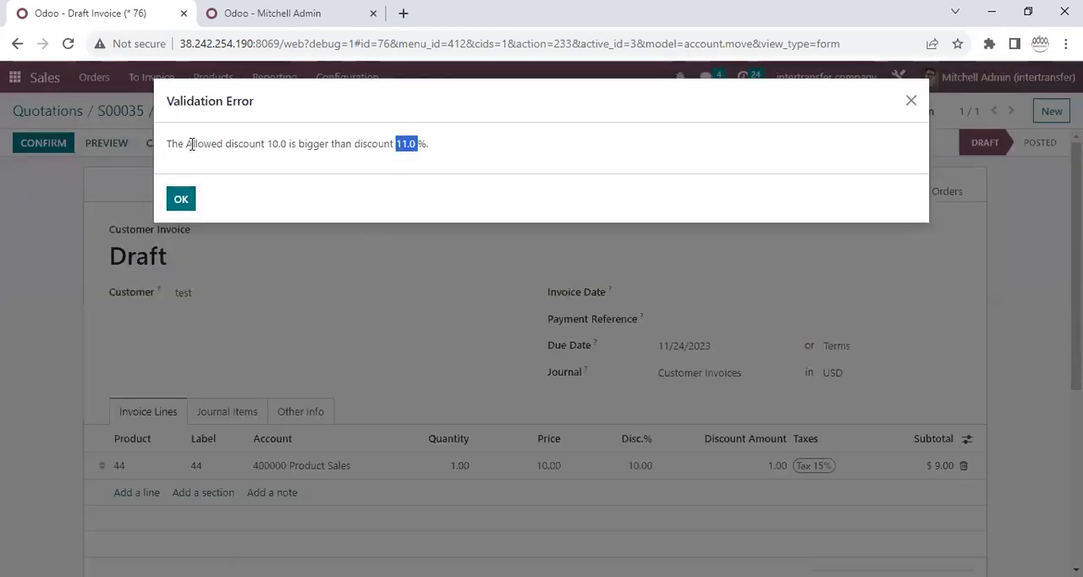
drag(193, 144, 283, 144)
click(187, 200)
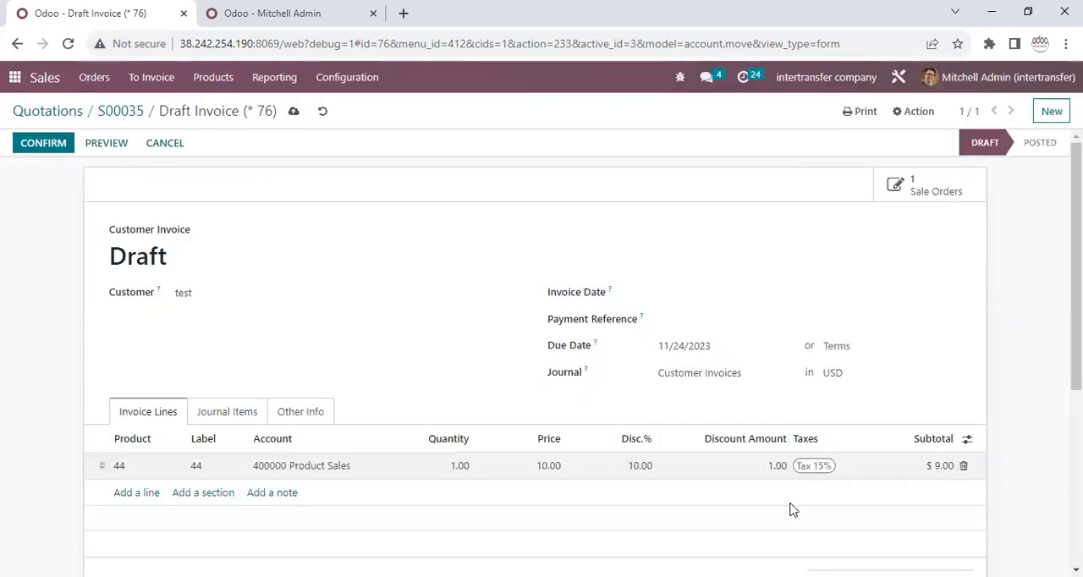
Confirm the draft invoice and start a new customer invoice in the Accounting app.
click(51, 146)
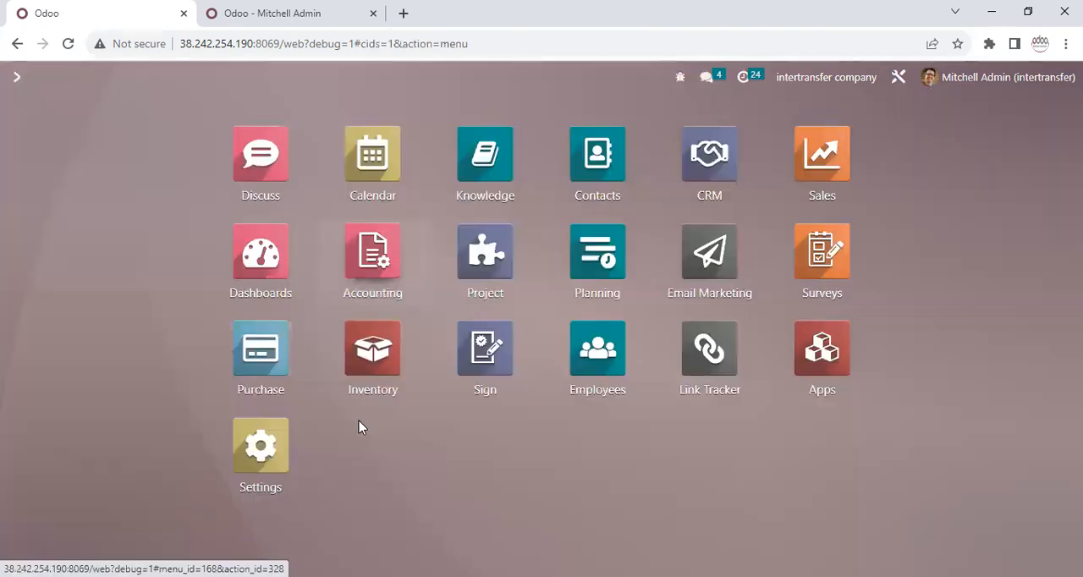
click(371, 260)
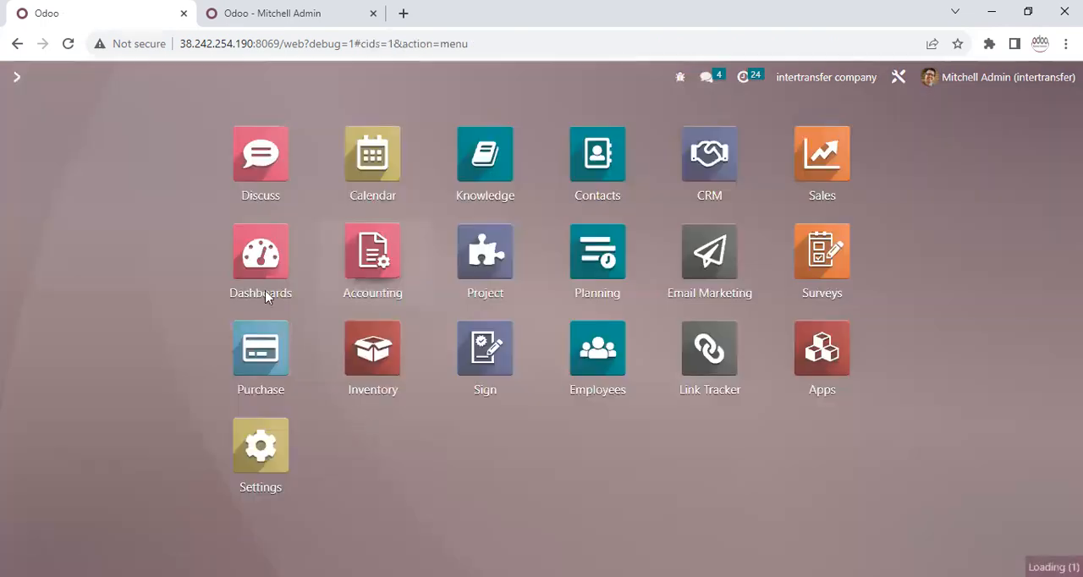
click(209, 77)
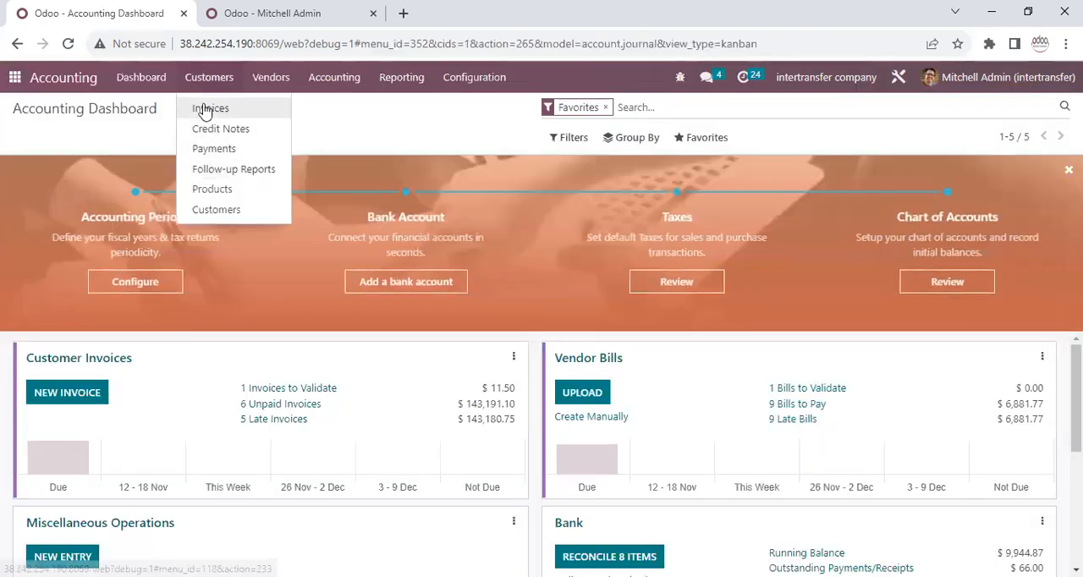
click(207, 106)
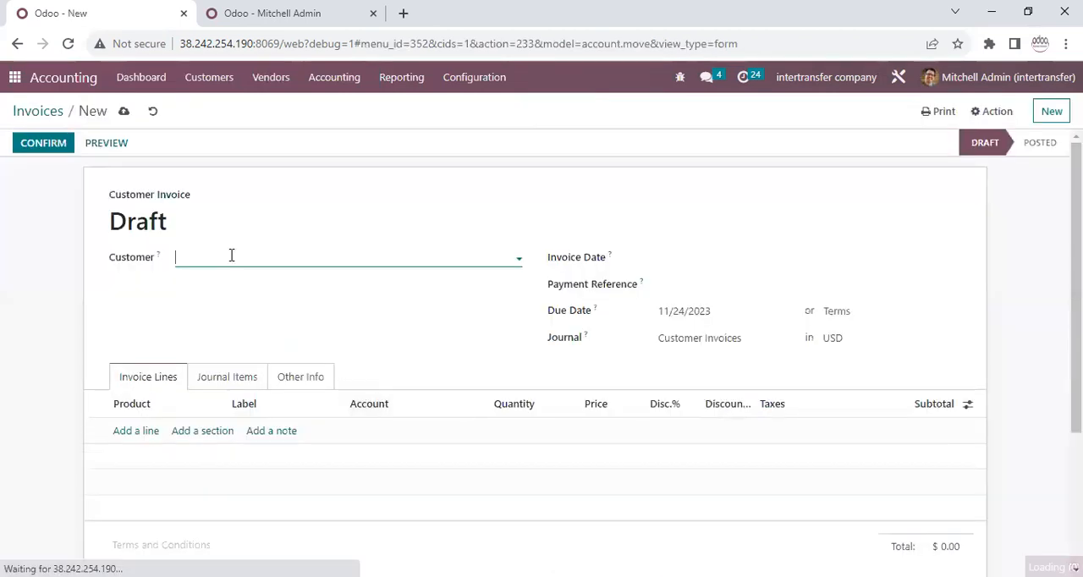
Set the new invoice's customer to Deco Addict and add an invoice line for product 44.
click(231, 254)
click(225, 280)
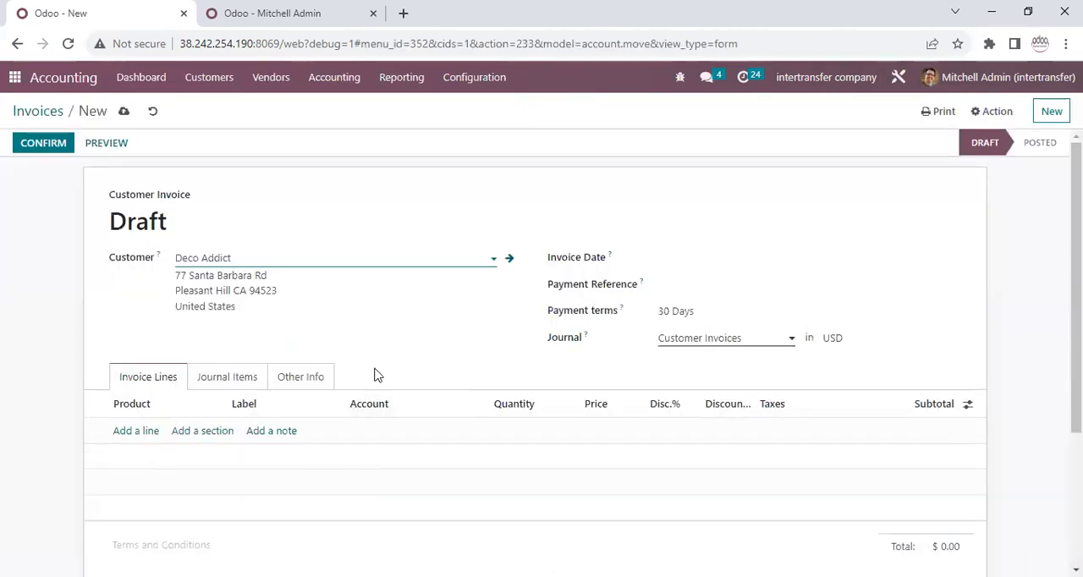
click(147, 431)
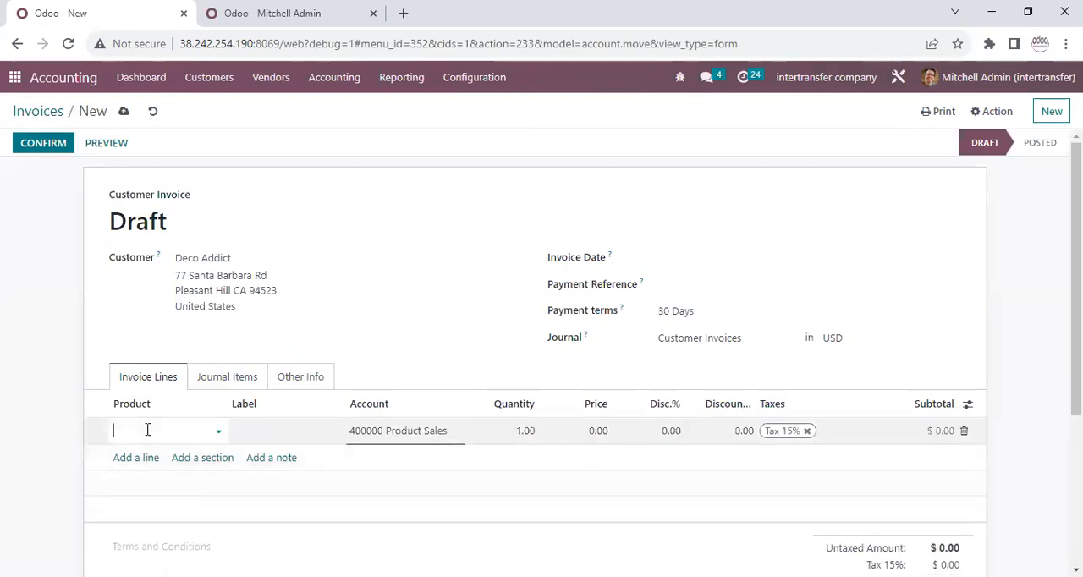
text(44)
click(144, 455)
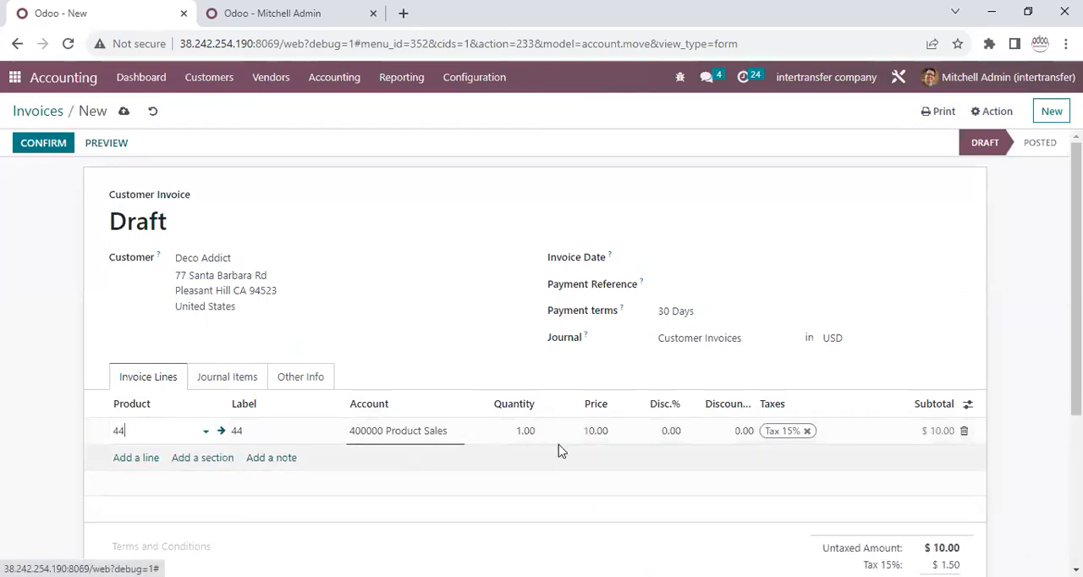
Widen the Discount Amount column in the invoice lines so its full title fits.
click(719, 432)
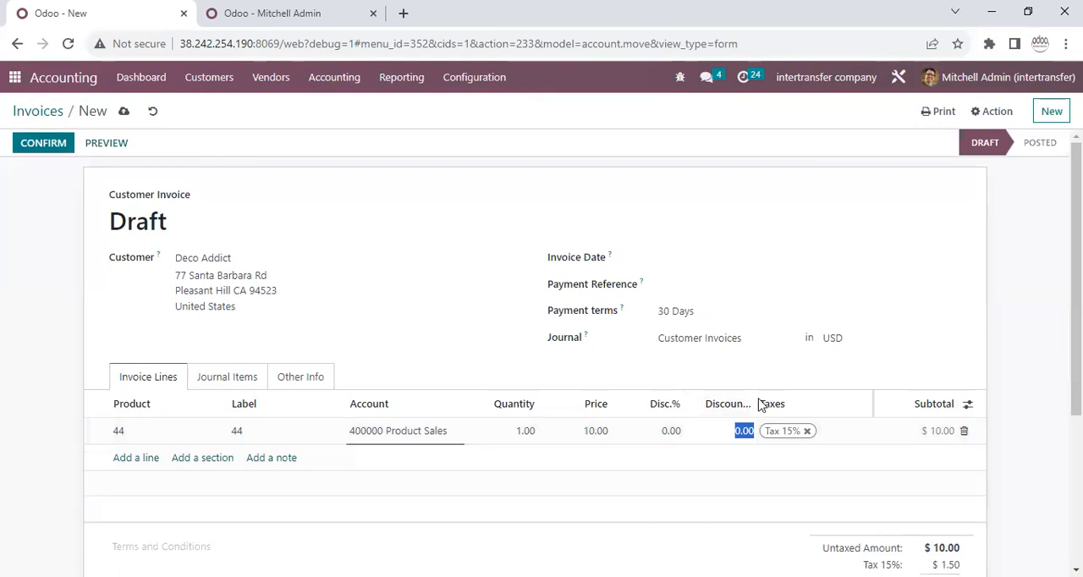
click(753, 405)
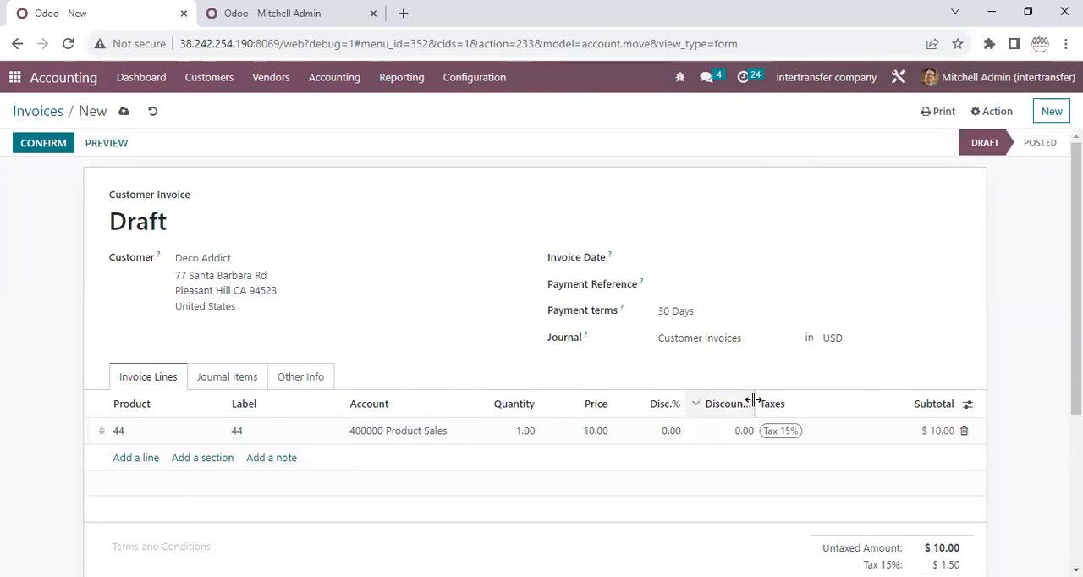
drag(753, 401, 815, 401)
Try to set the product 44 invoice line's discount amount to 48.
click(787, 436)
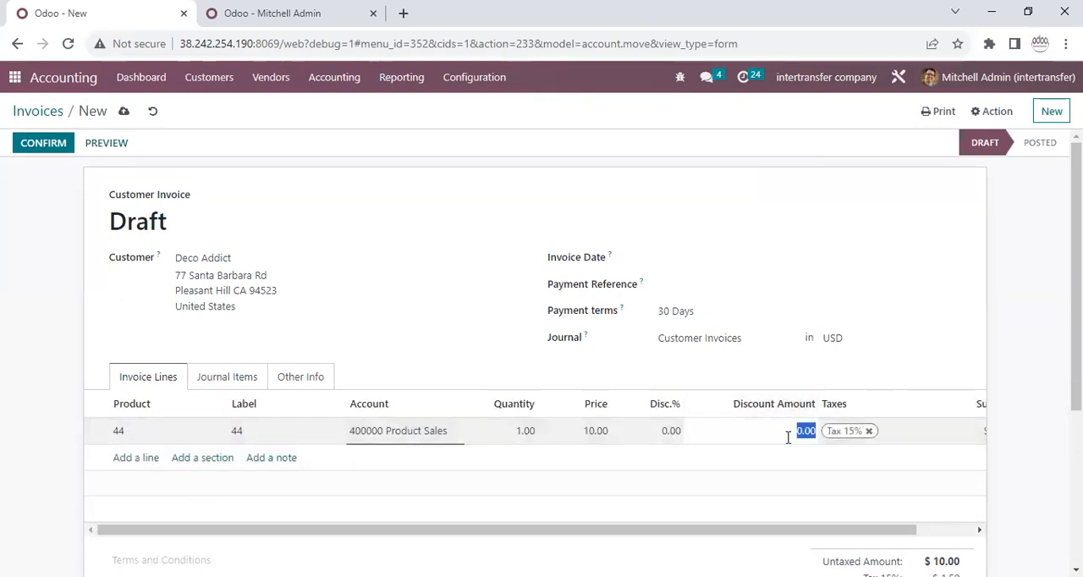
click(539, 382)
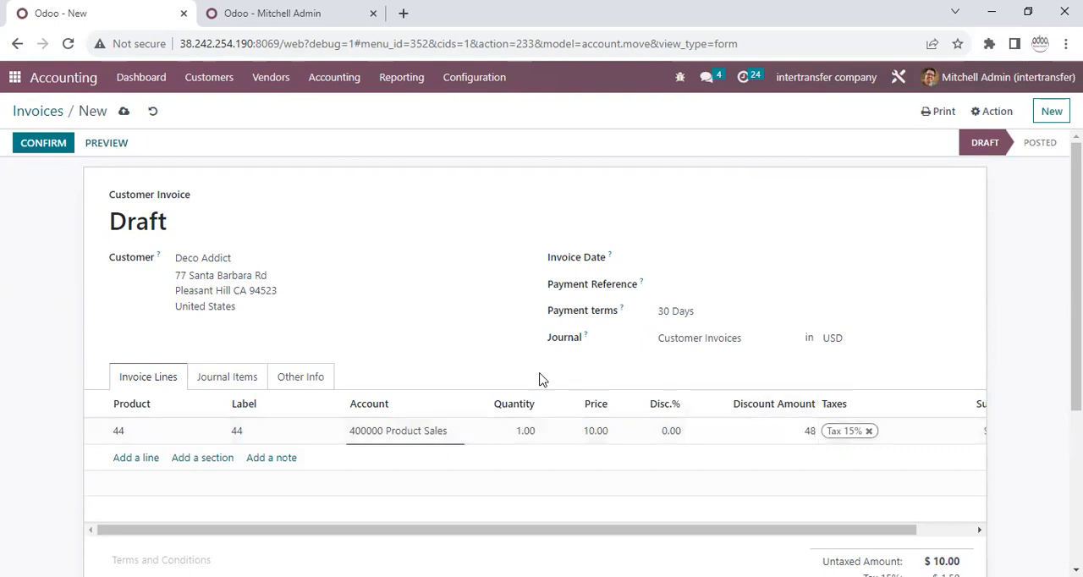
drag(398, 143, 437, 143)
click(177, 200)
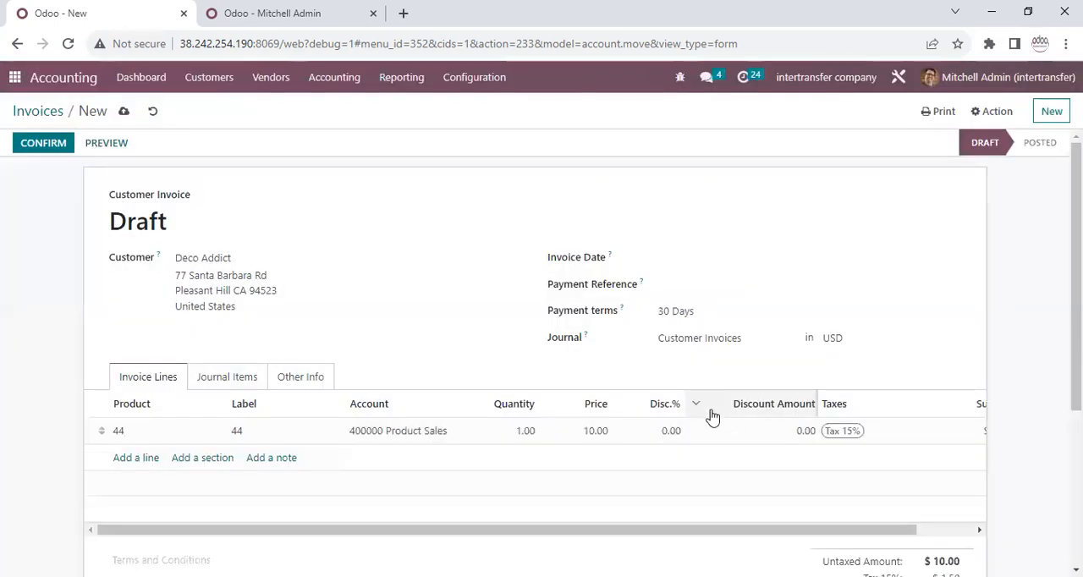
Set the product 44 invoice line's discount amount to 1 and check the line's discount percentage and subtotal.
click(776, 432)
text(1)
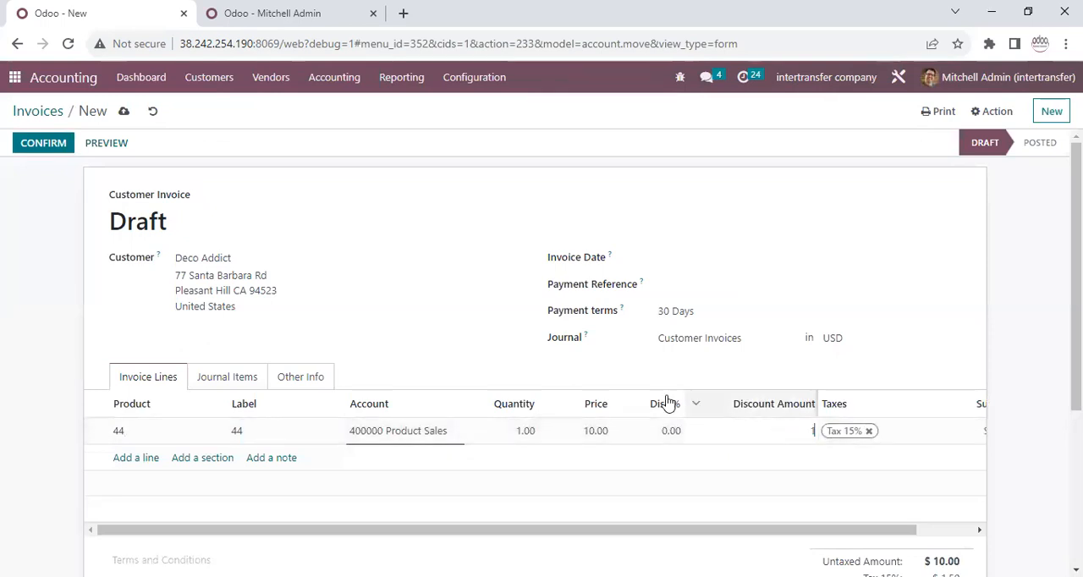
click(430, 340)
drag(846, 531, 986, 516)
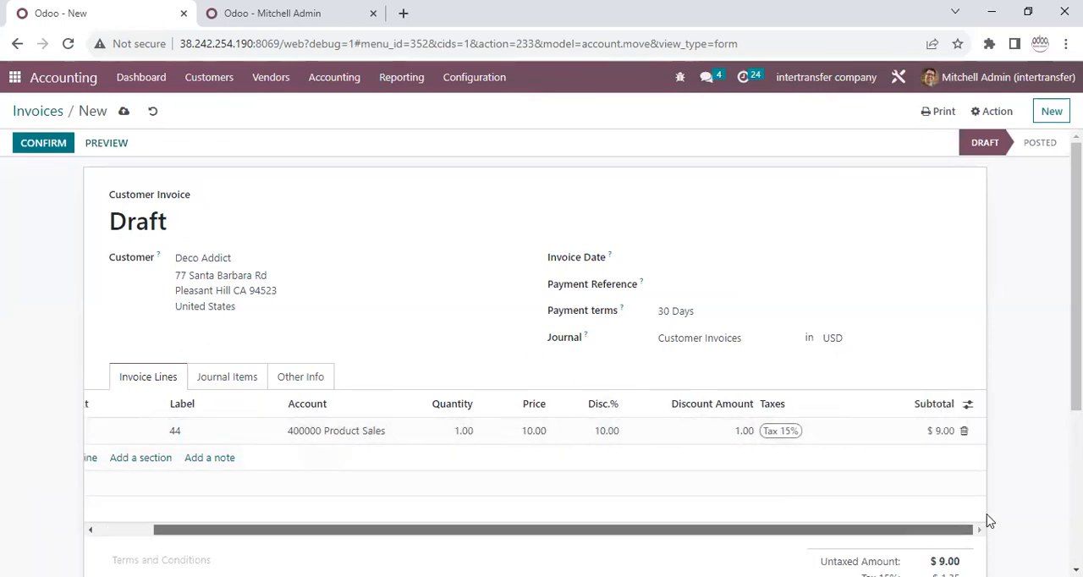
Hide the Disc.% and Discount Amount columns in the invoice lines, and briefly show the Total B/Disc. column before hiding it again.
click(966, 404)
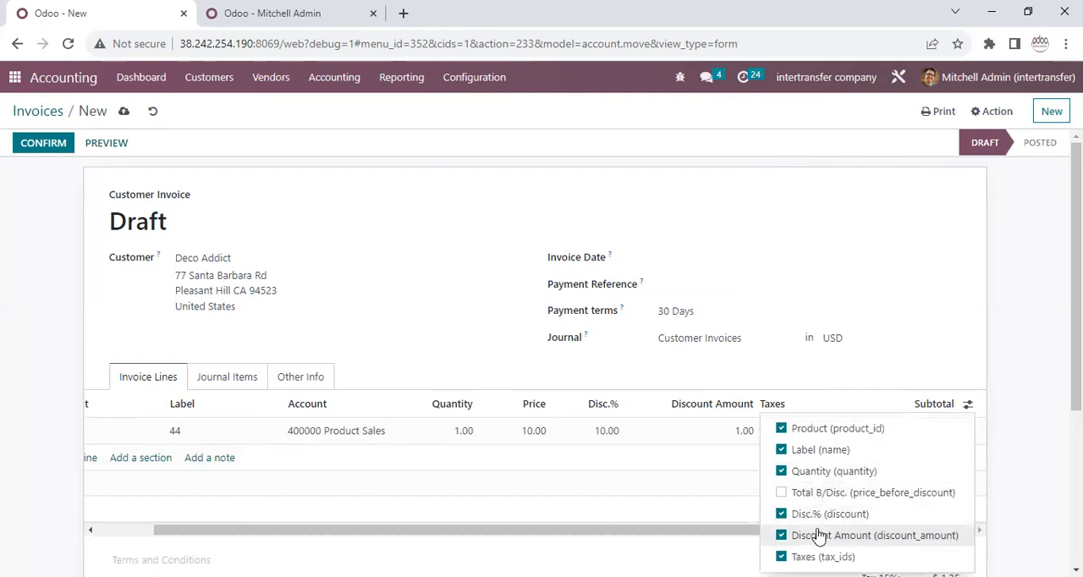
click(781, 514)
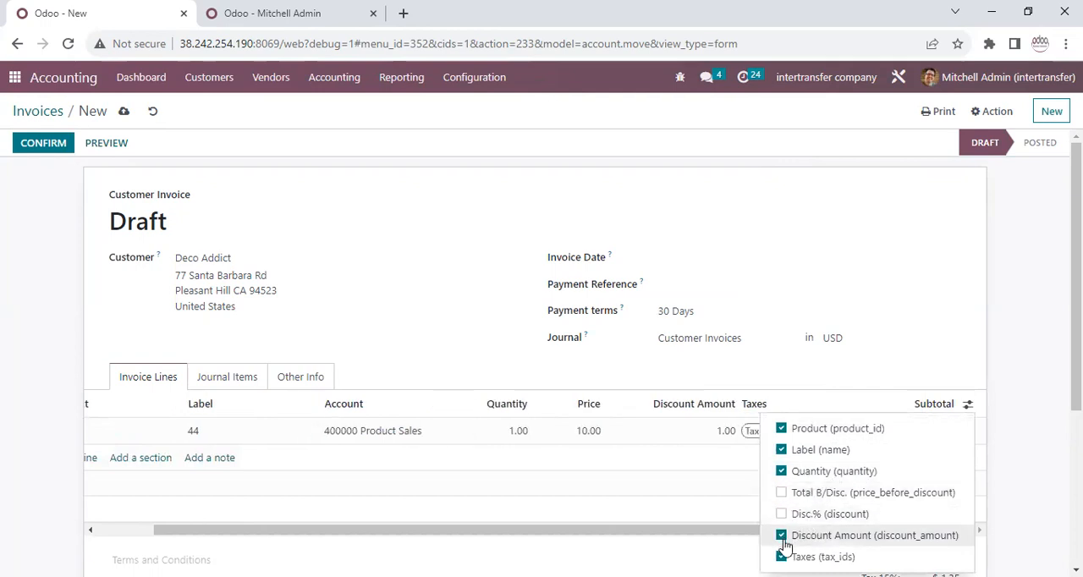
click(782, 536)
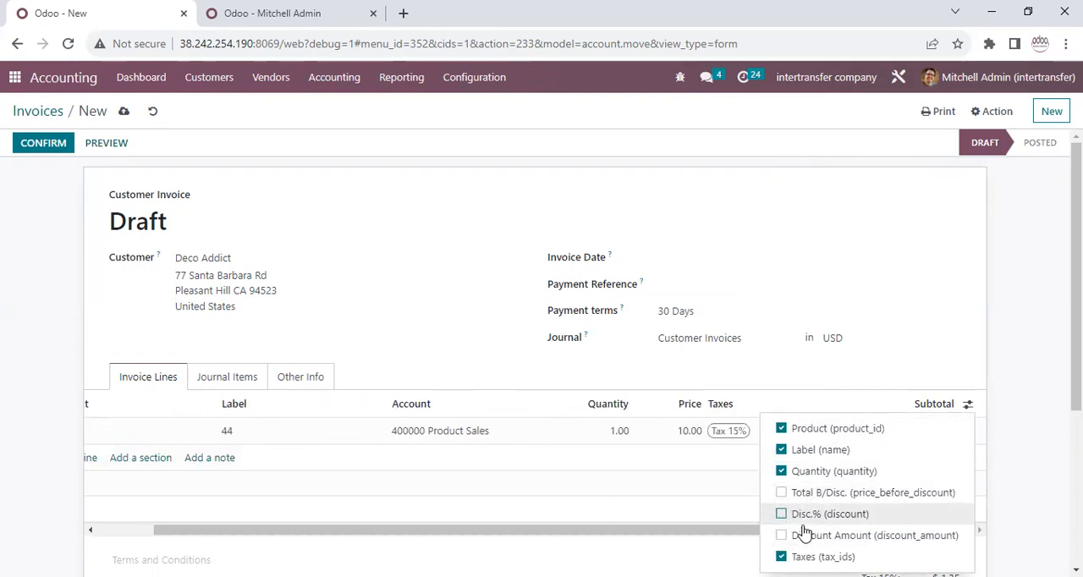
click(781, 493)
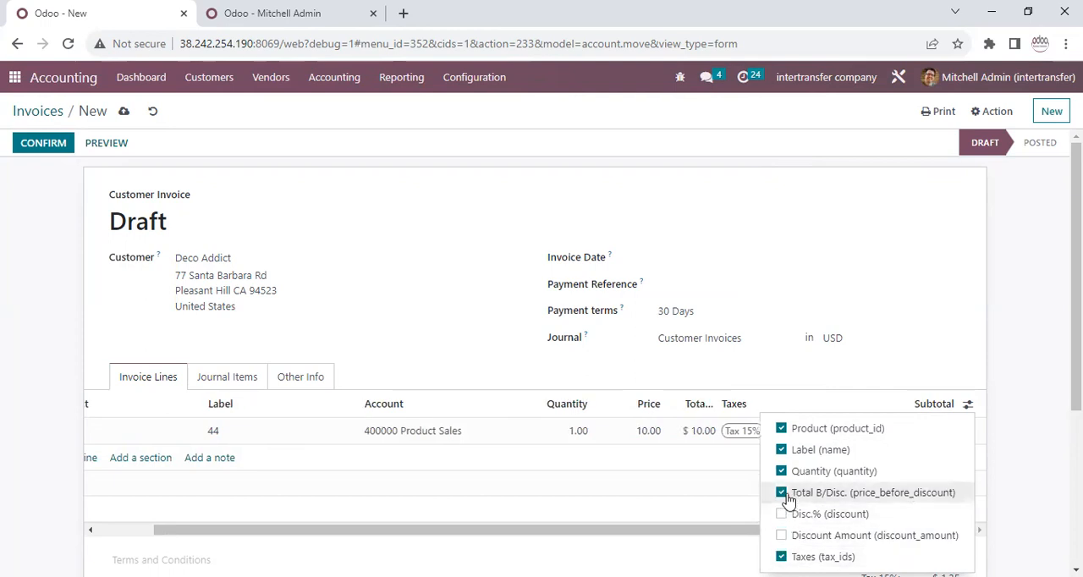
click(783, 494)
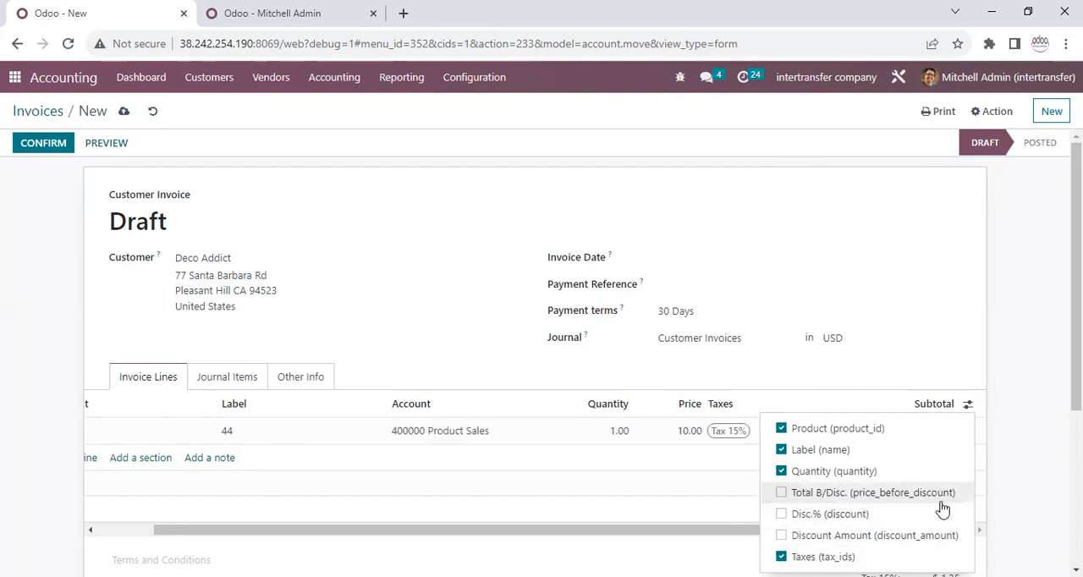
click(25, 388)
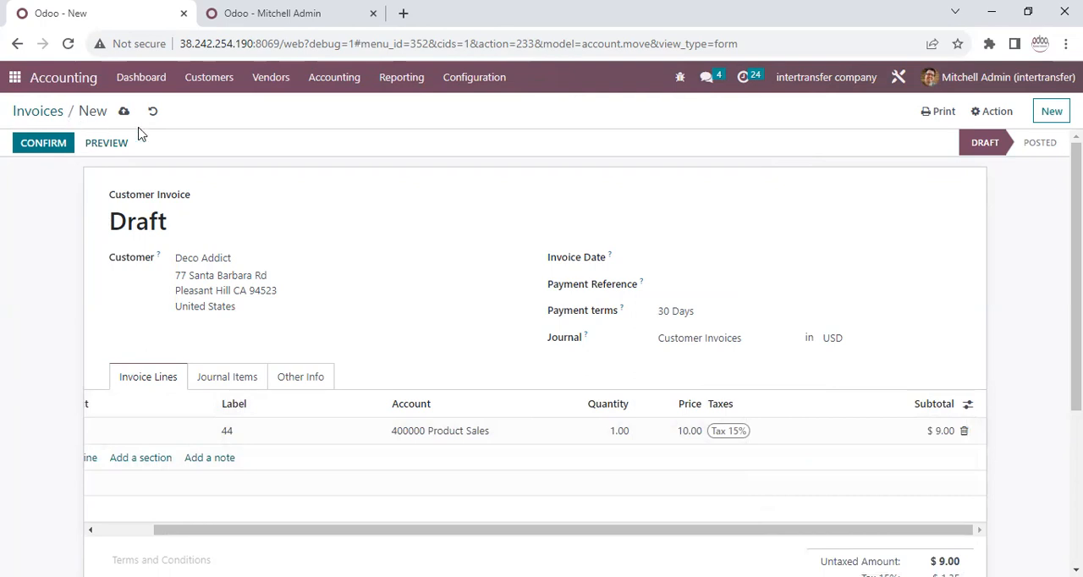
Create a new vendor bill and add a line for product 44.
click(268, 80)
click(280, 109)
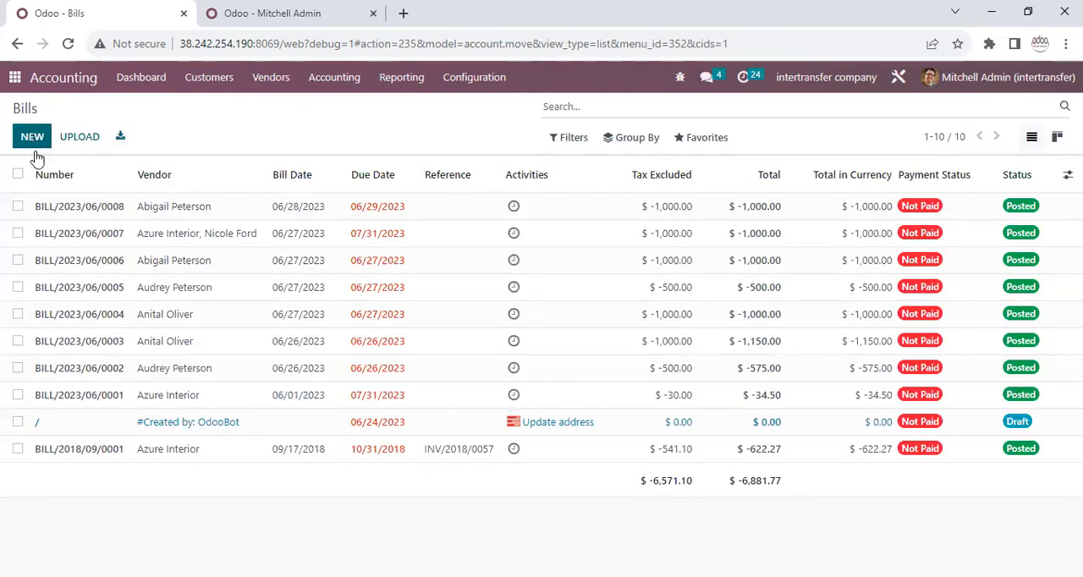
click(32, 138)
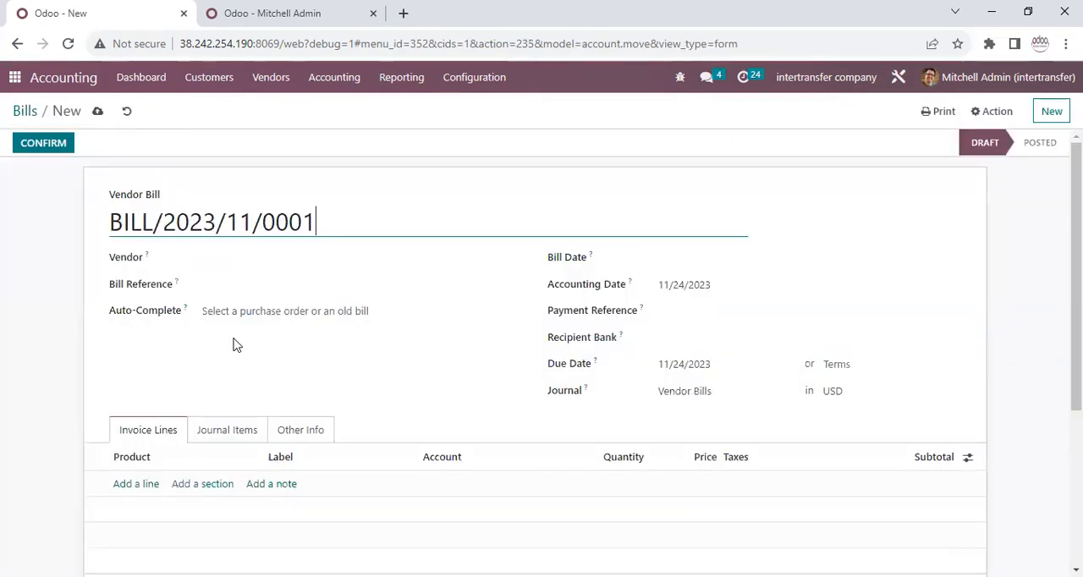
click(147, 488)
text(44)
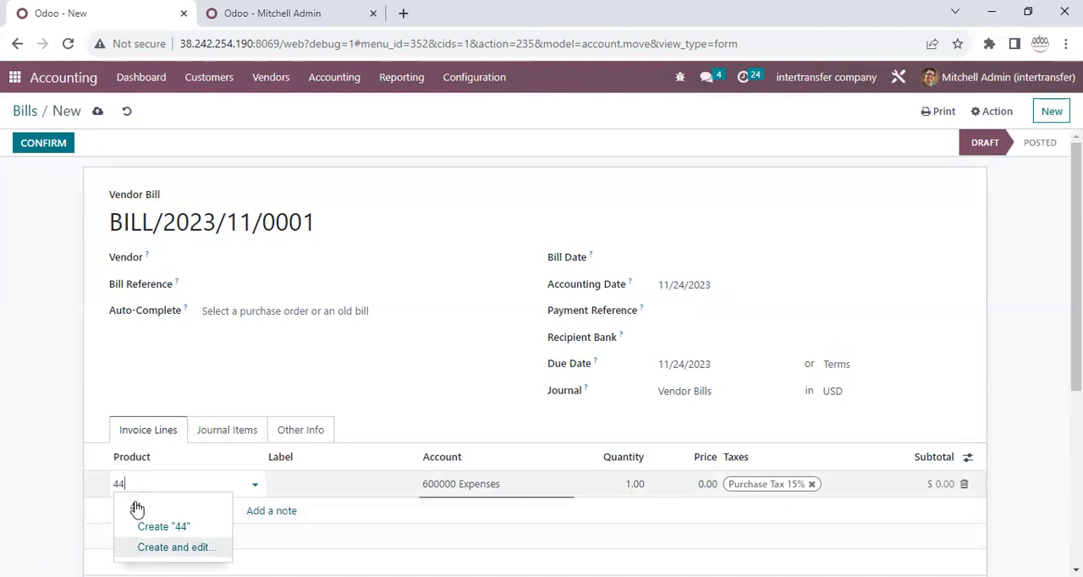
Show the Total B/Disc., Disc.% and Discount Amount columns in the vendor bill's lines.
click(967, 457)
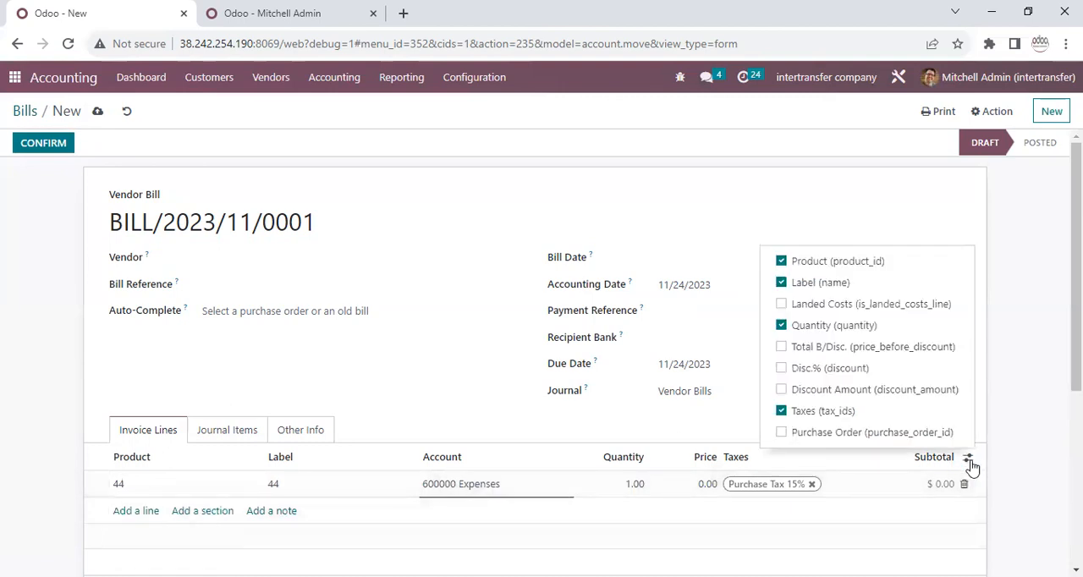
click(820, 374)
click(817, 389)
Set the product 44 bill line's discount percentage to 15.
click(705, 487)
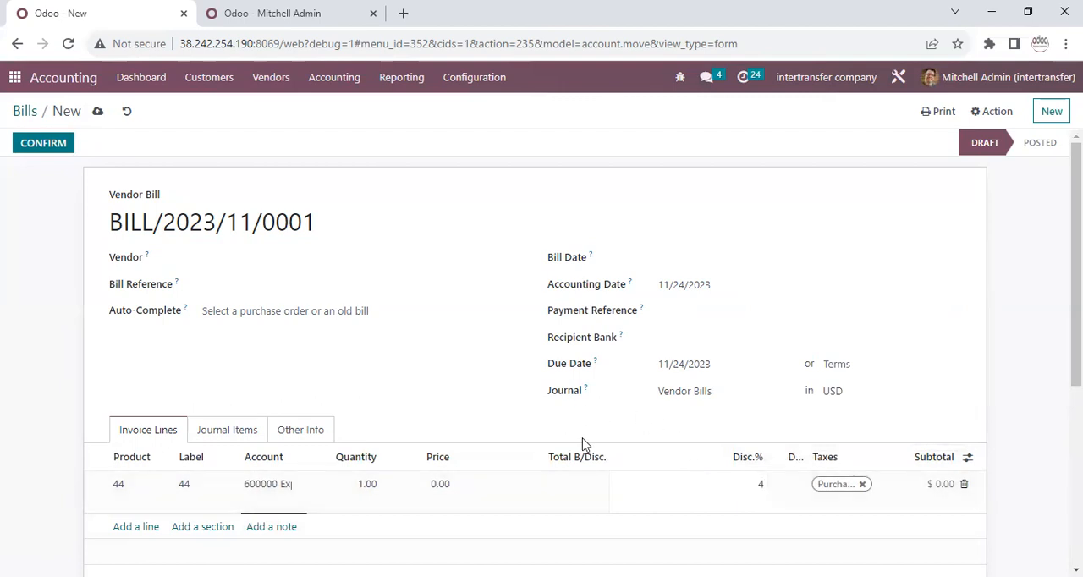
click(472, 391)
click(742, 490)
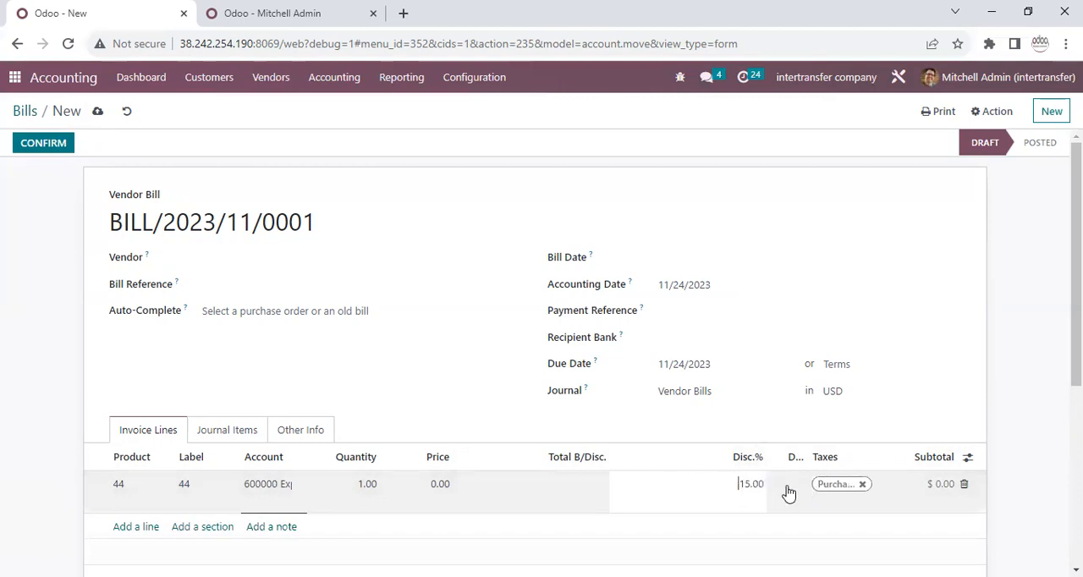
Save the draft vendor bill and set its bill date to 11/24/2023.
click(56, 145)
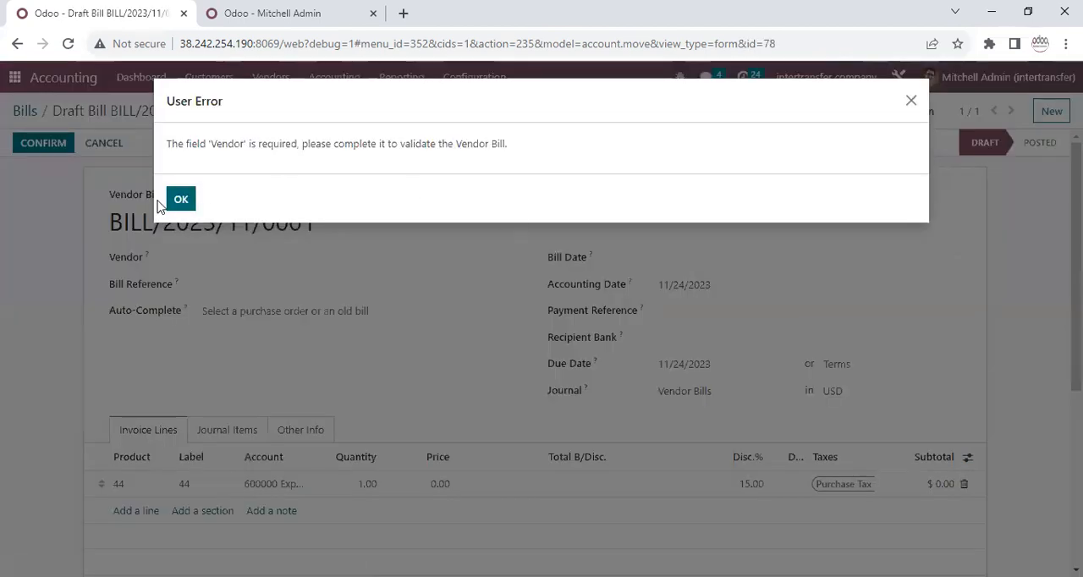
click(176, 202)
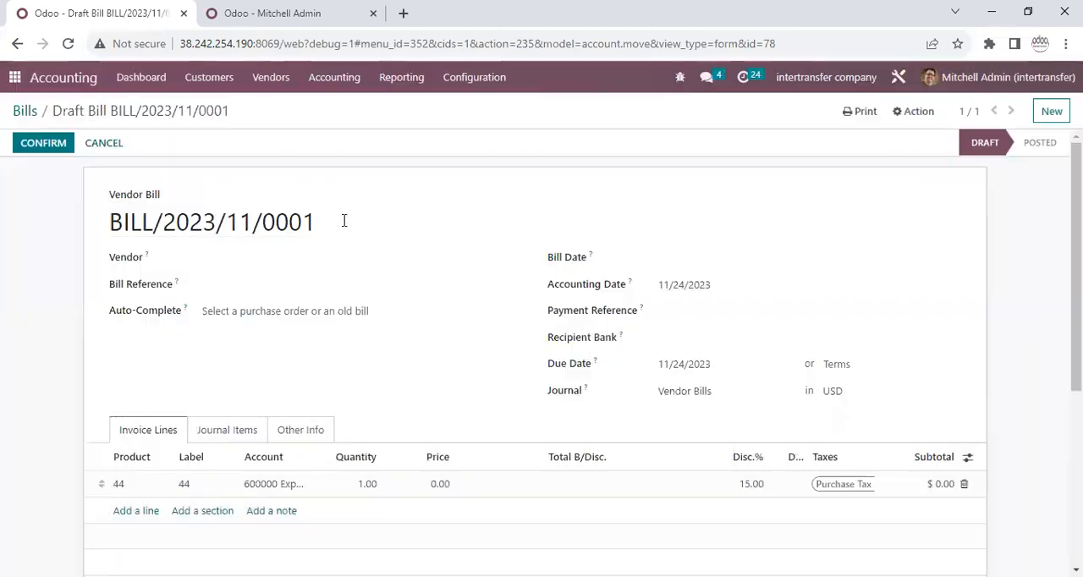
click(664, 269)
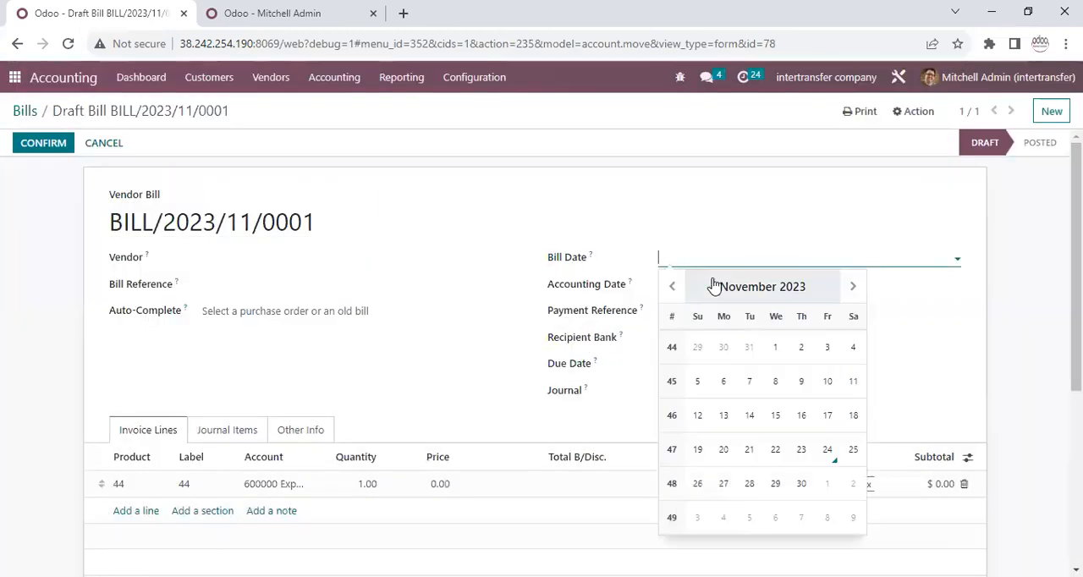
click(828, 454)
Select a vendor for the bill and confirm it, reviewing the details of its product 44 line.
click(44, 146)
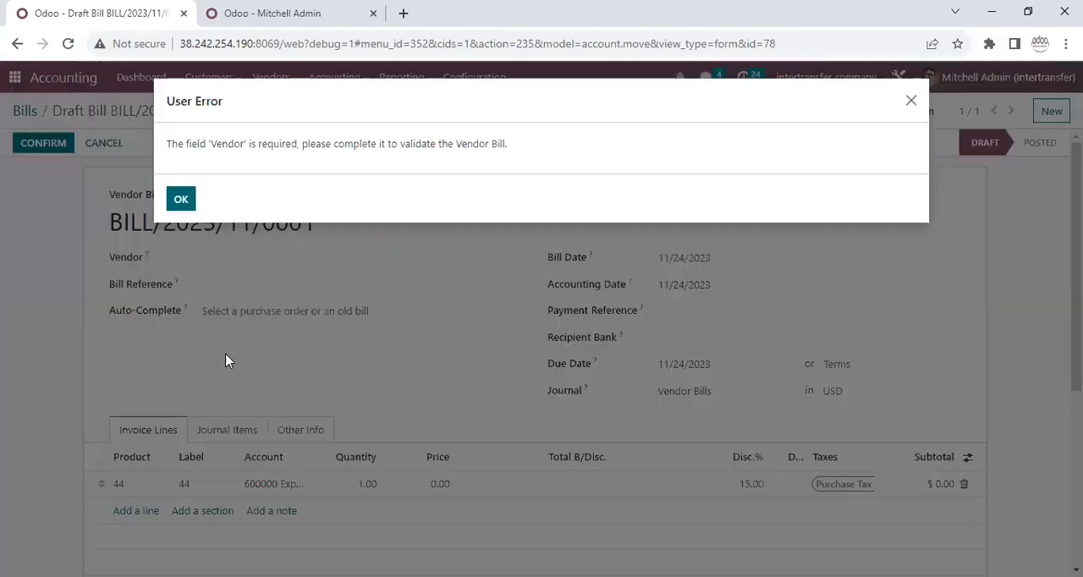
click(181, 199)
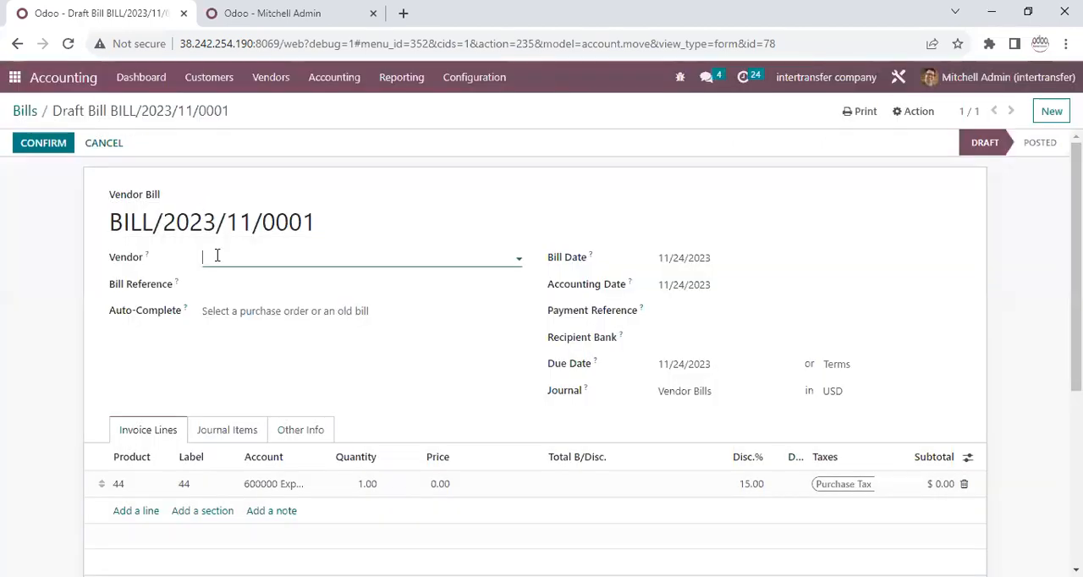
click(215, 257)
key(Escape)
click(53, 146)
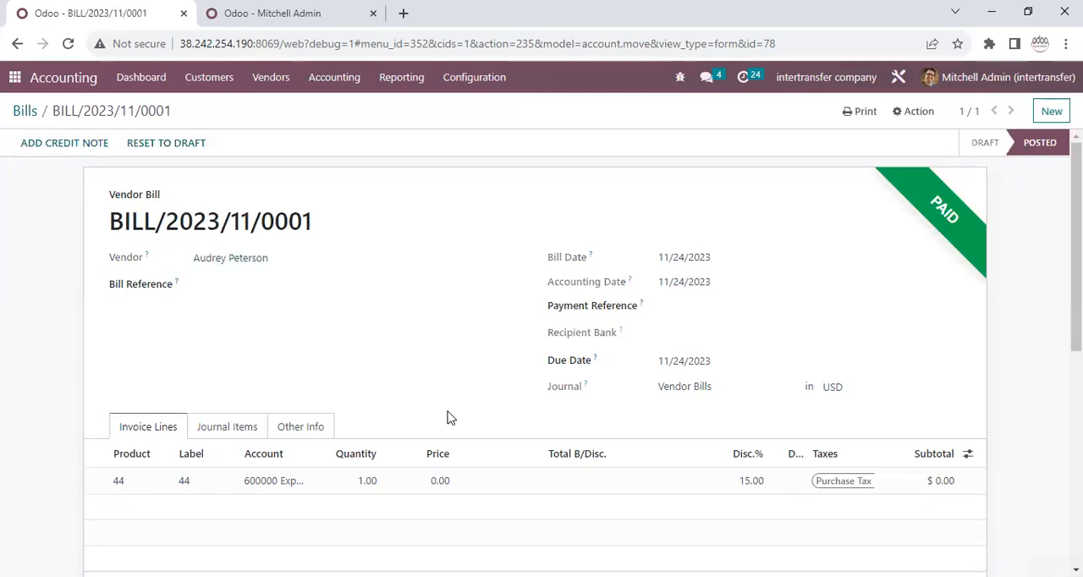
click(681, 480)
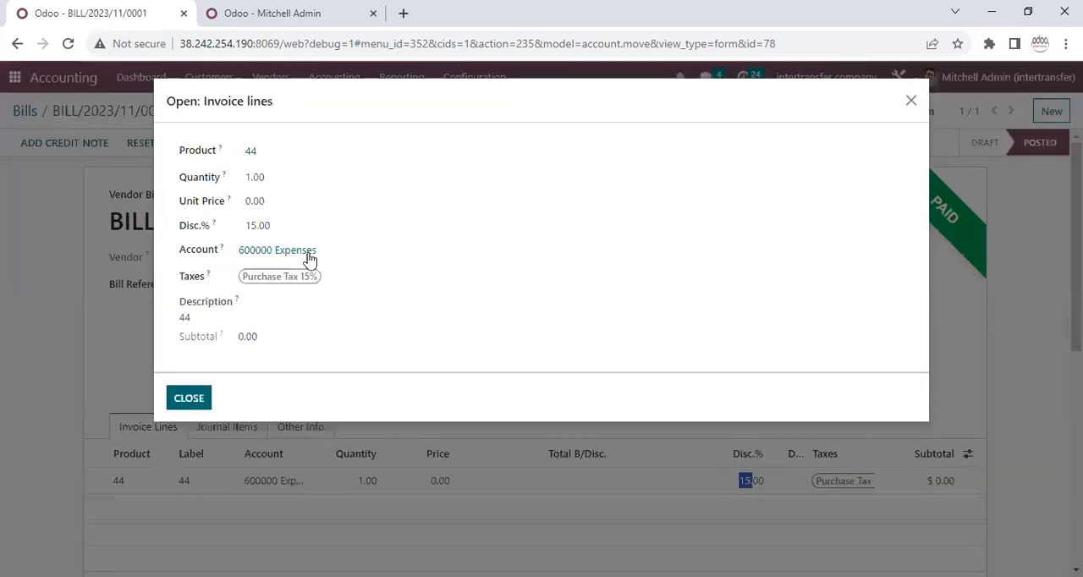
click(189, 398)
Create a new customer invoice and set its customer to Deco Addict.
click(208, 77)
click(218, 110)
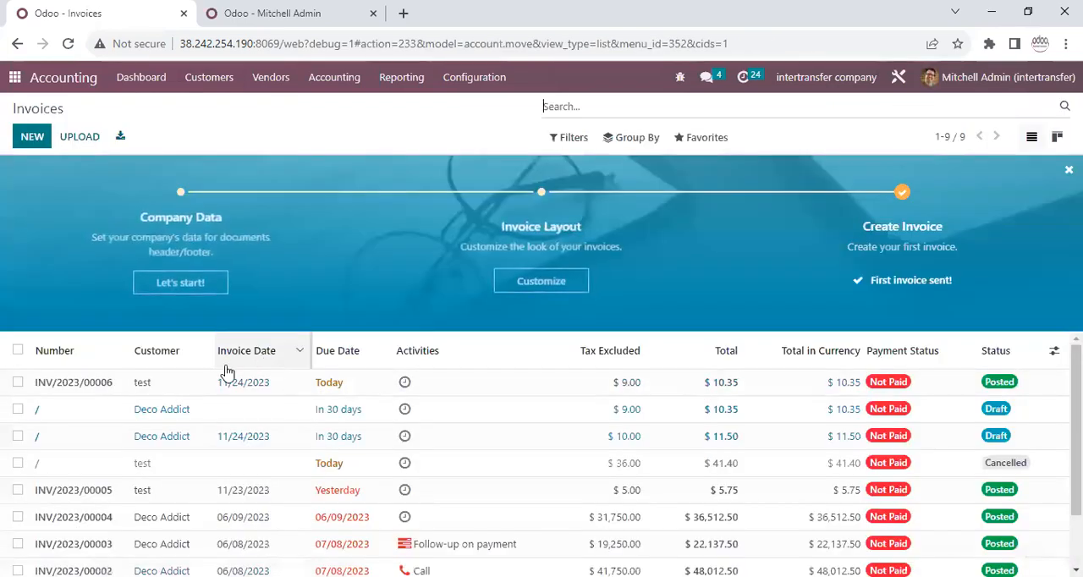
click(28, 139)
click(249, 260)
click(219, 282)
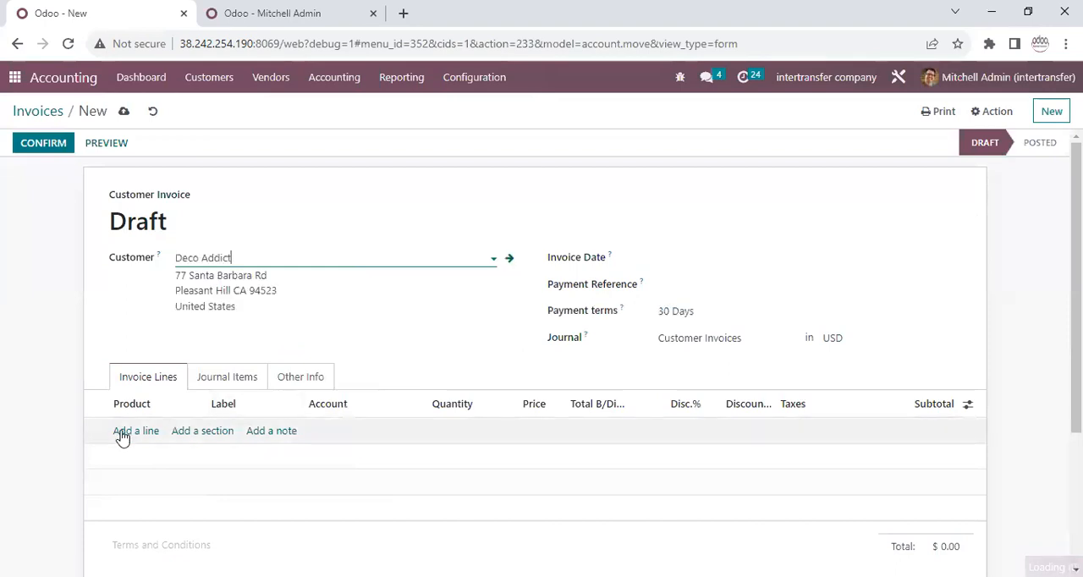
Add an invoice line for product 44 and set its discount percentage to 10.
click(148, 431)
click(147, 430)
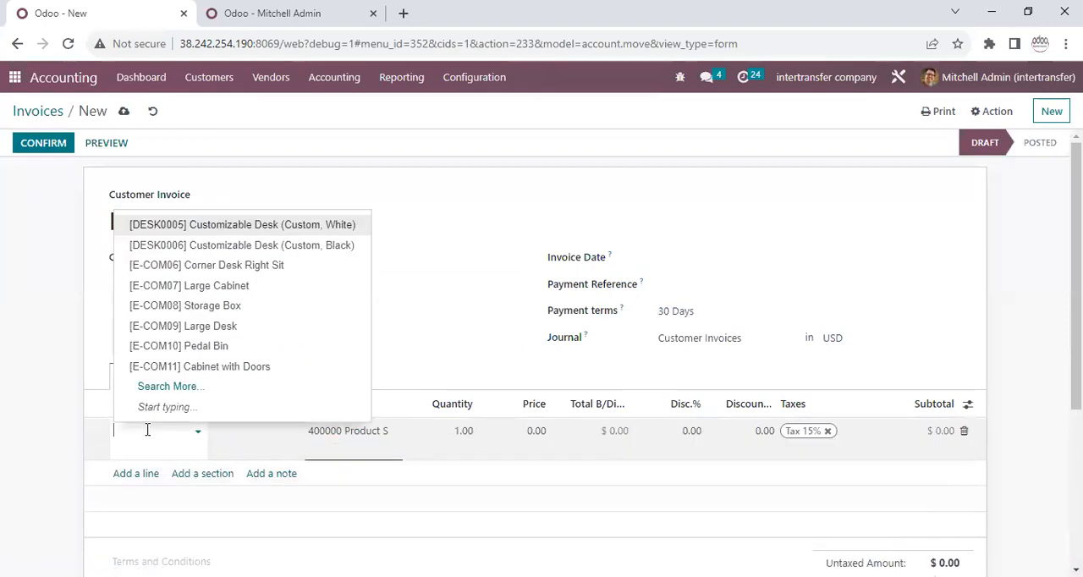
text(44)
click(150, 453)
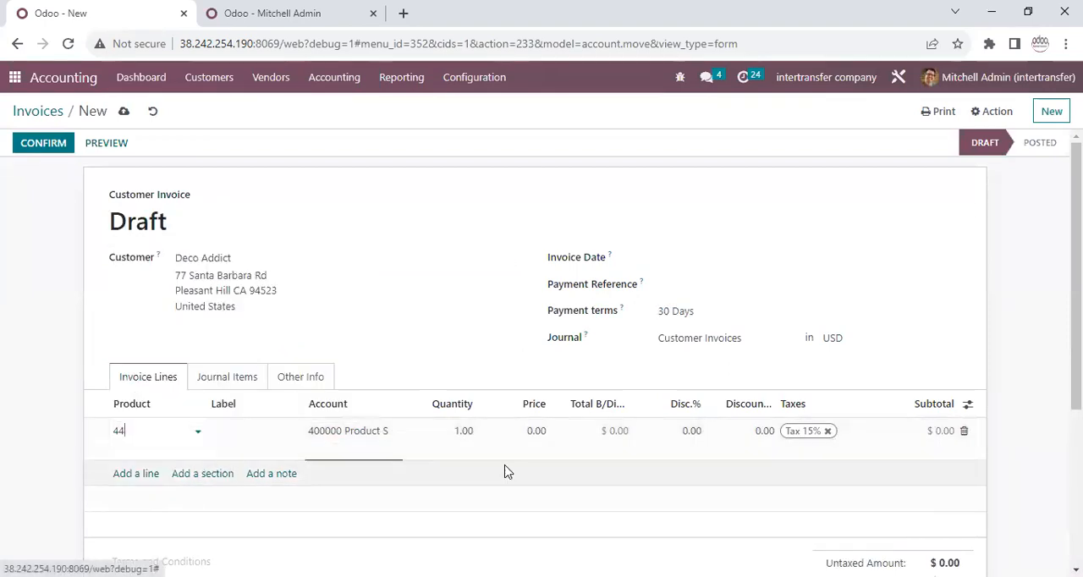
click(676, 431)
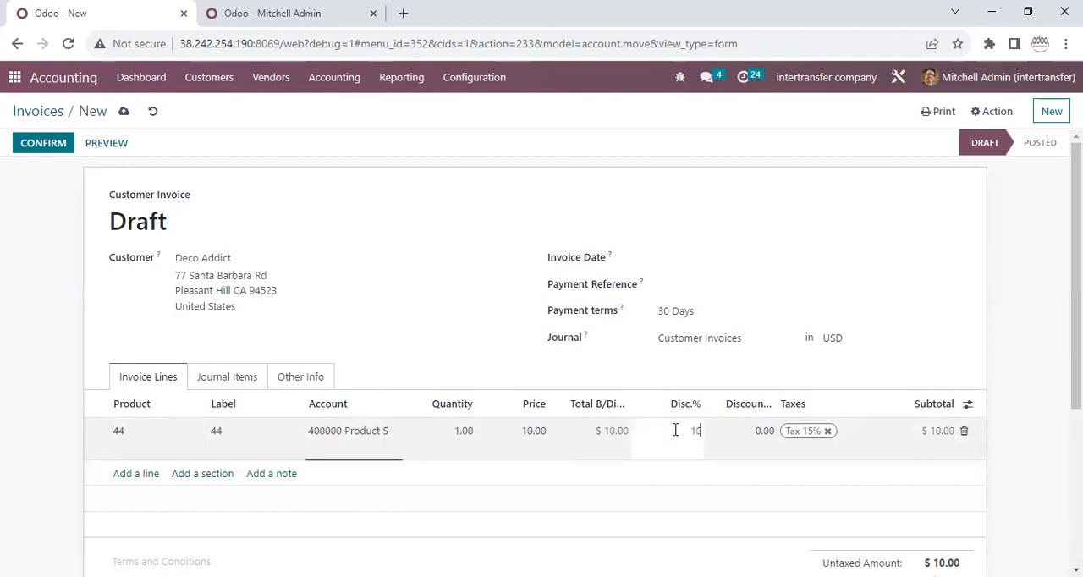
click(744, 444)
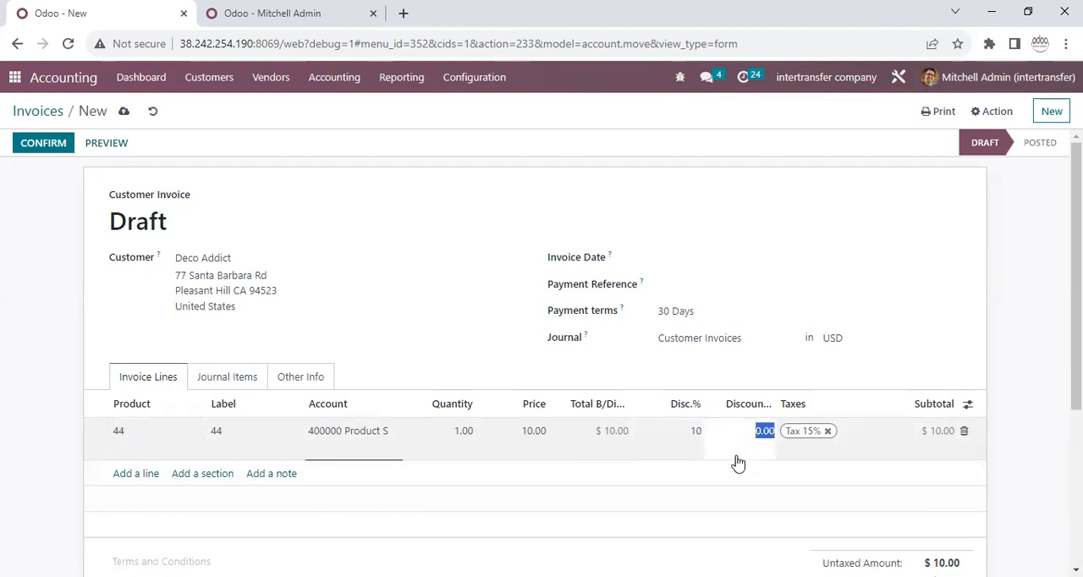
Try to raise the product 44 invoice line's discount percentage to 11.
click(686, 432)
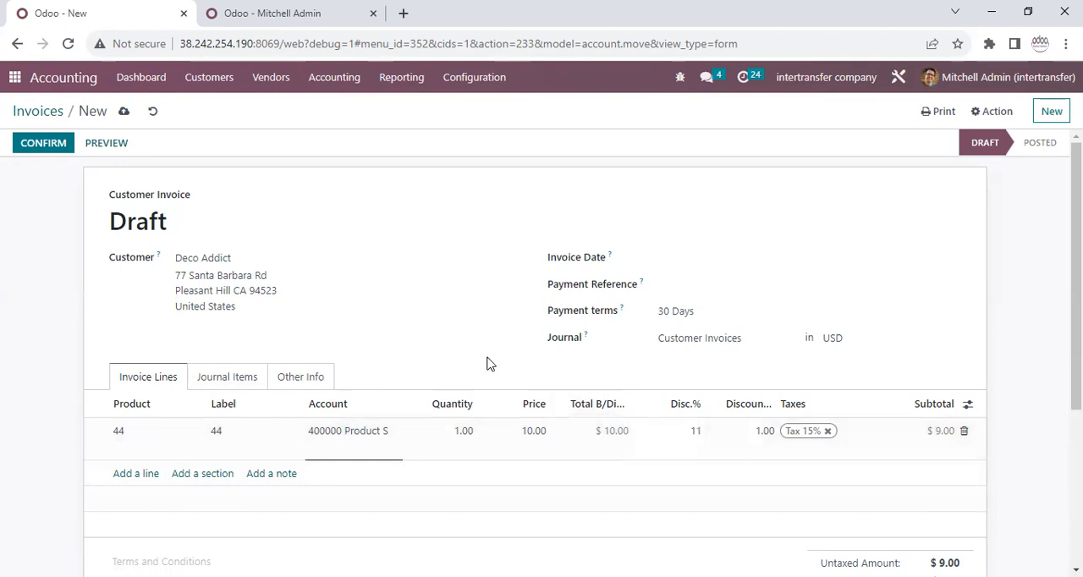
click(42, 478)
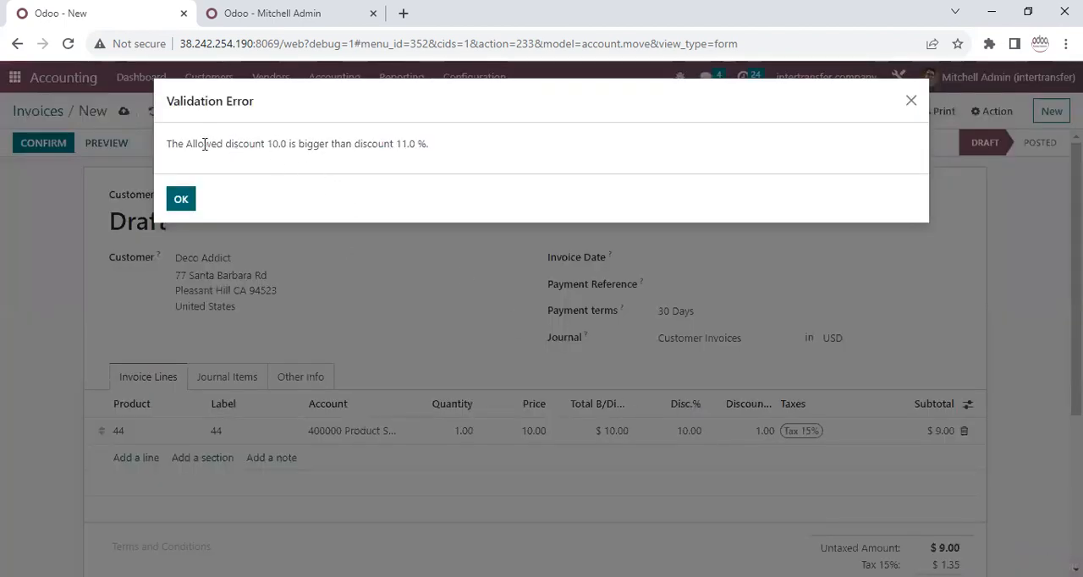
drag(197, 144, 272, 143)
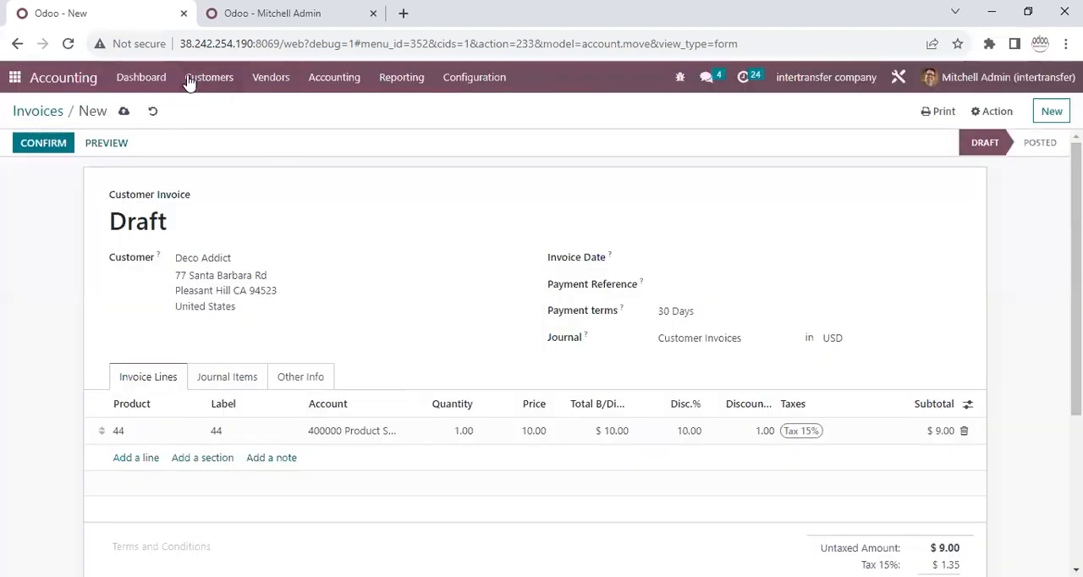